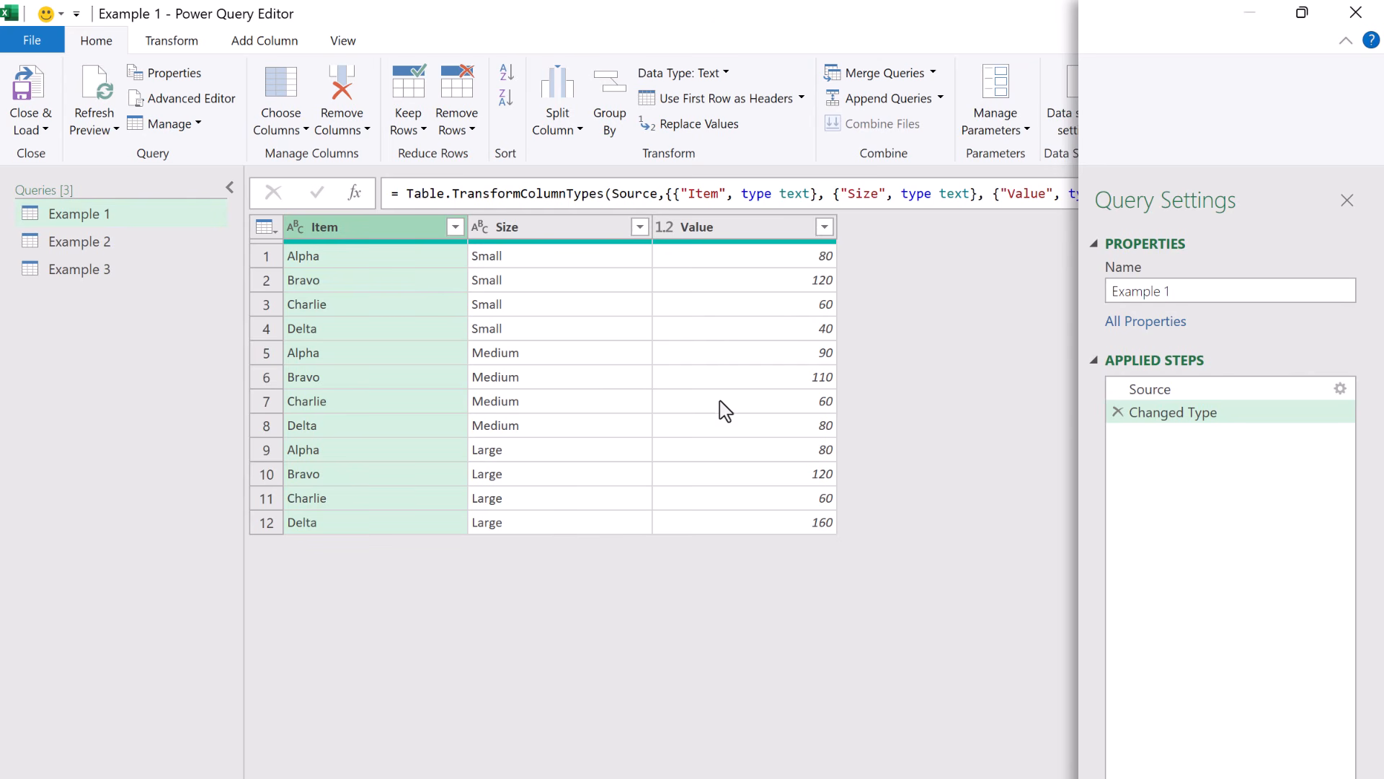
# Subtract 10 from every number in the Value column of Example 1 and compare the result with the Changed Type step
pyautogui.click(733, 234)
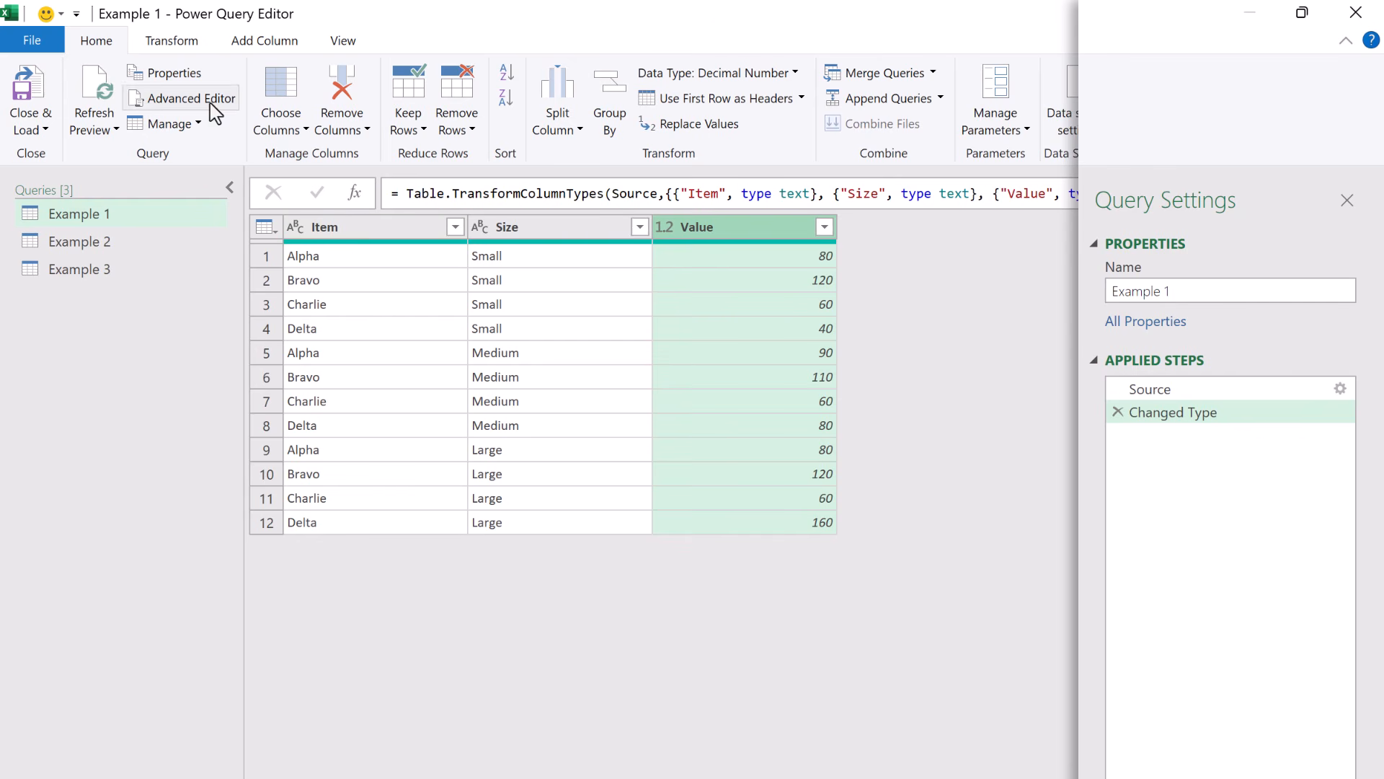
pyautogui.click(171, 41)
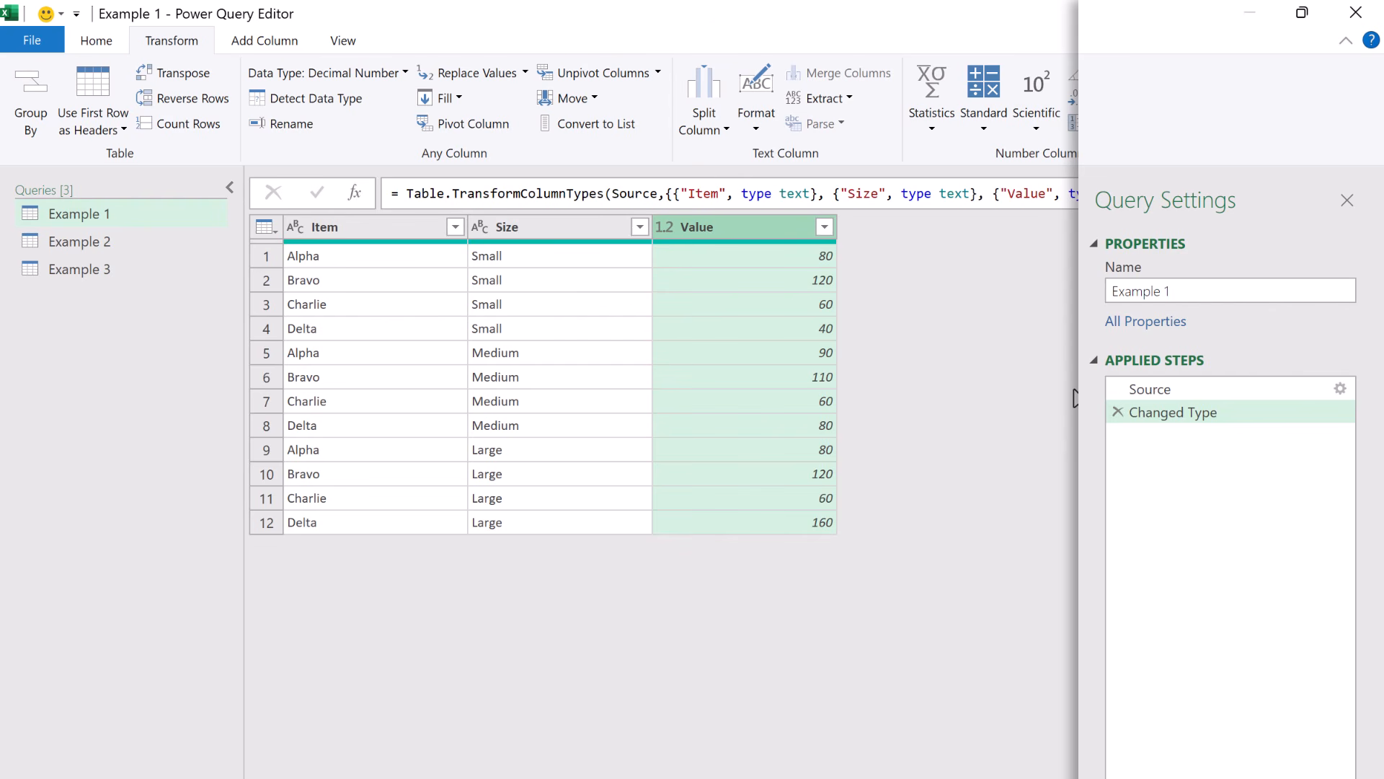
pyautogui.click(985, 129)
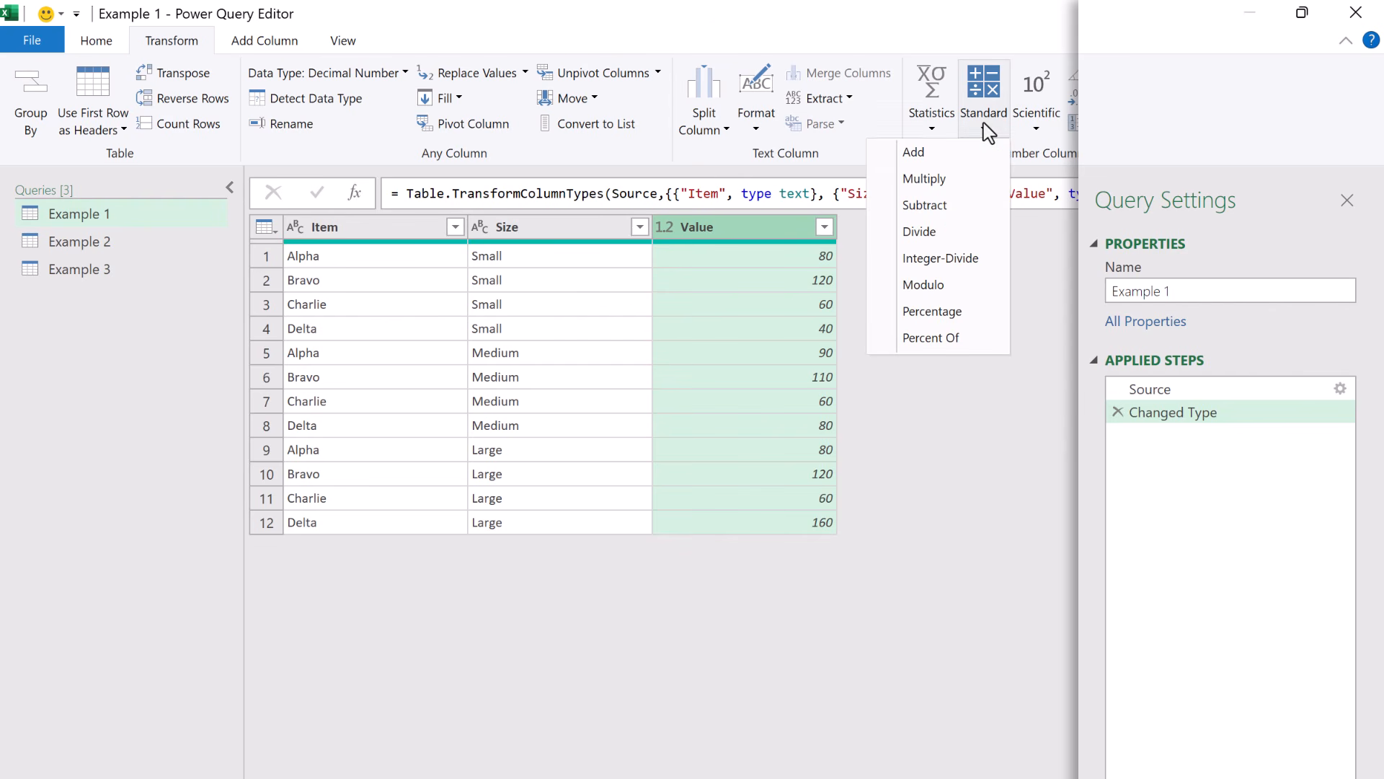
pyautogui.click(956, 204)
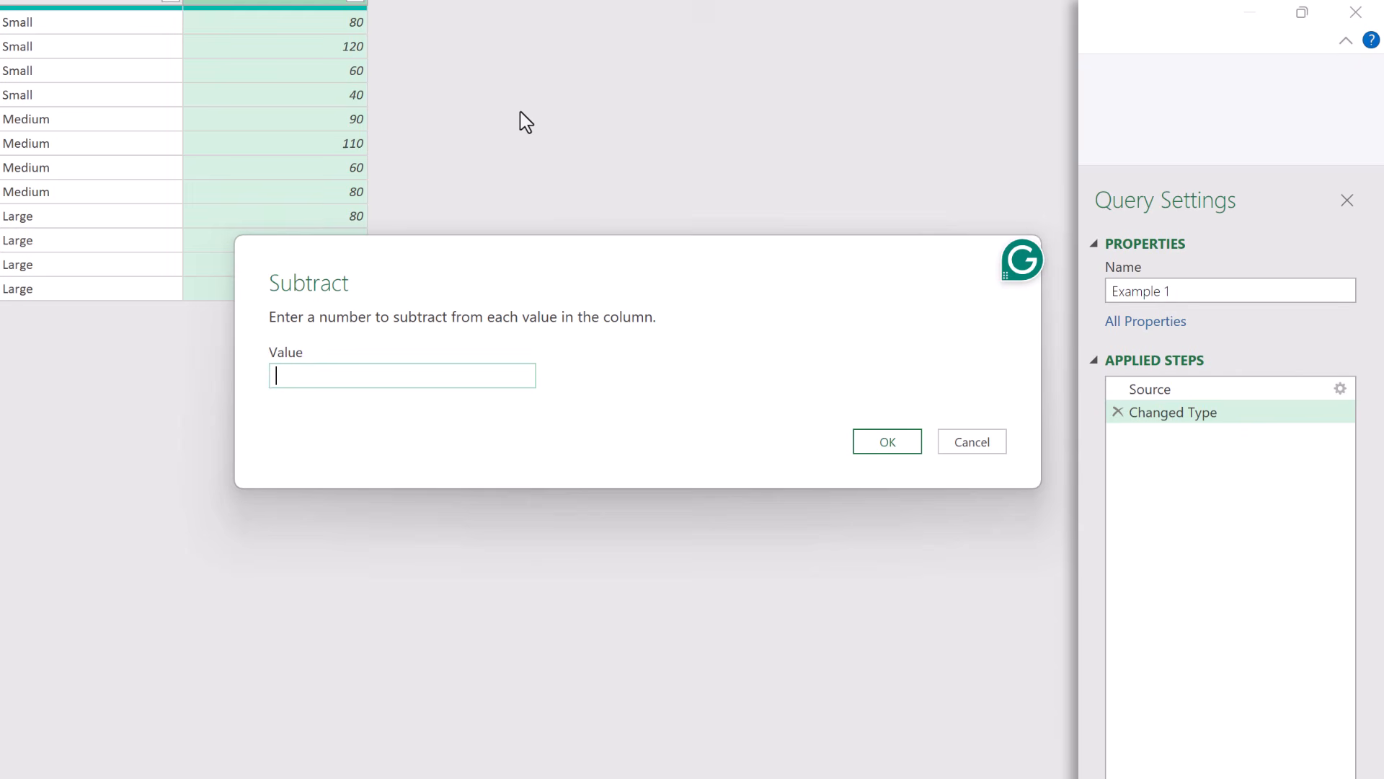
pyautogui.write('10')
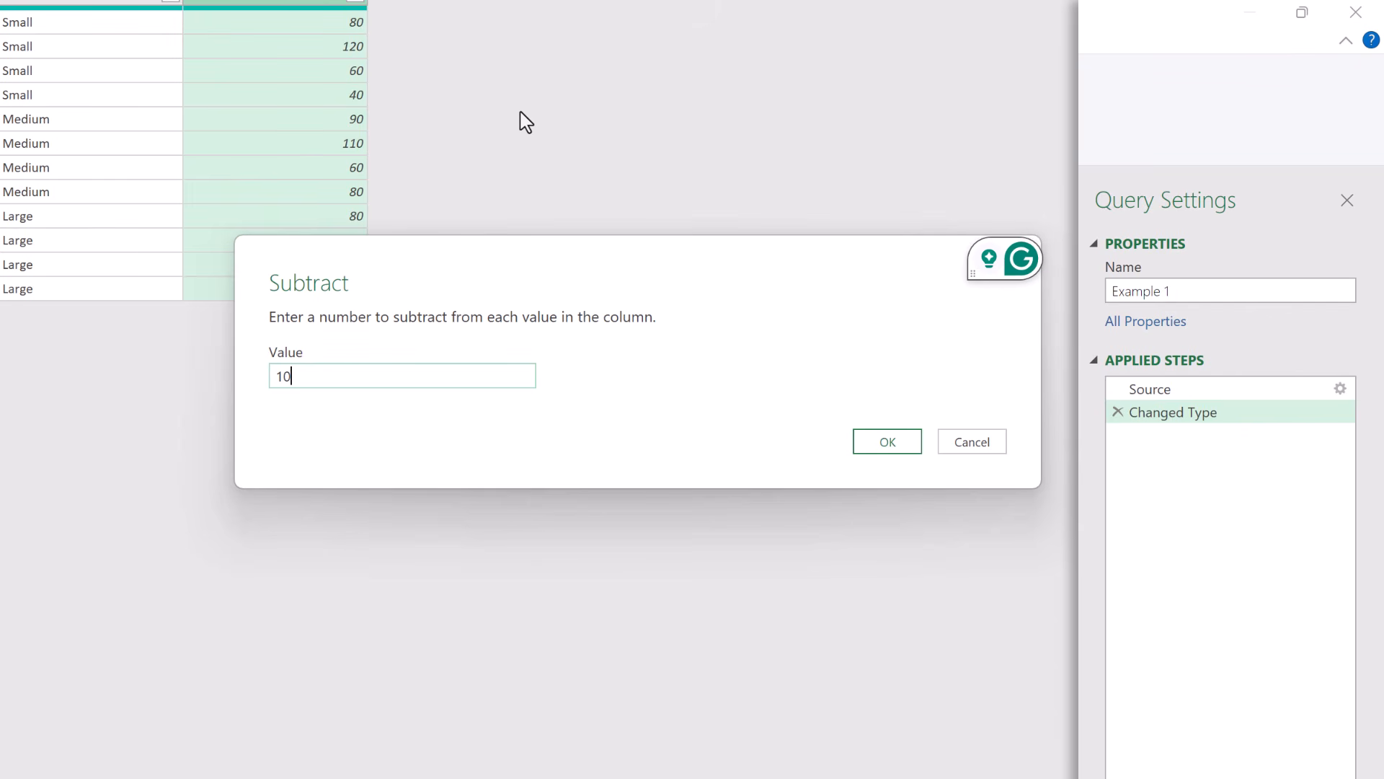
pyautogui.click(873, 443)
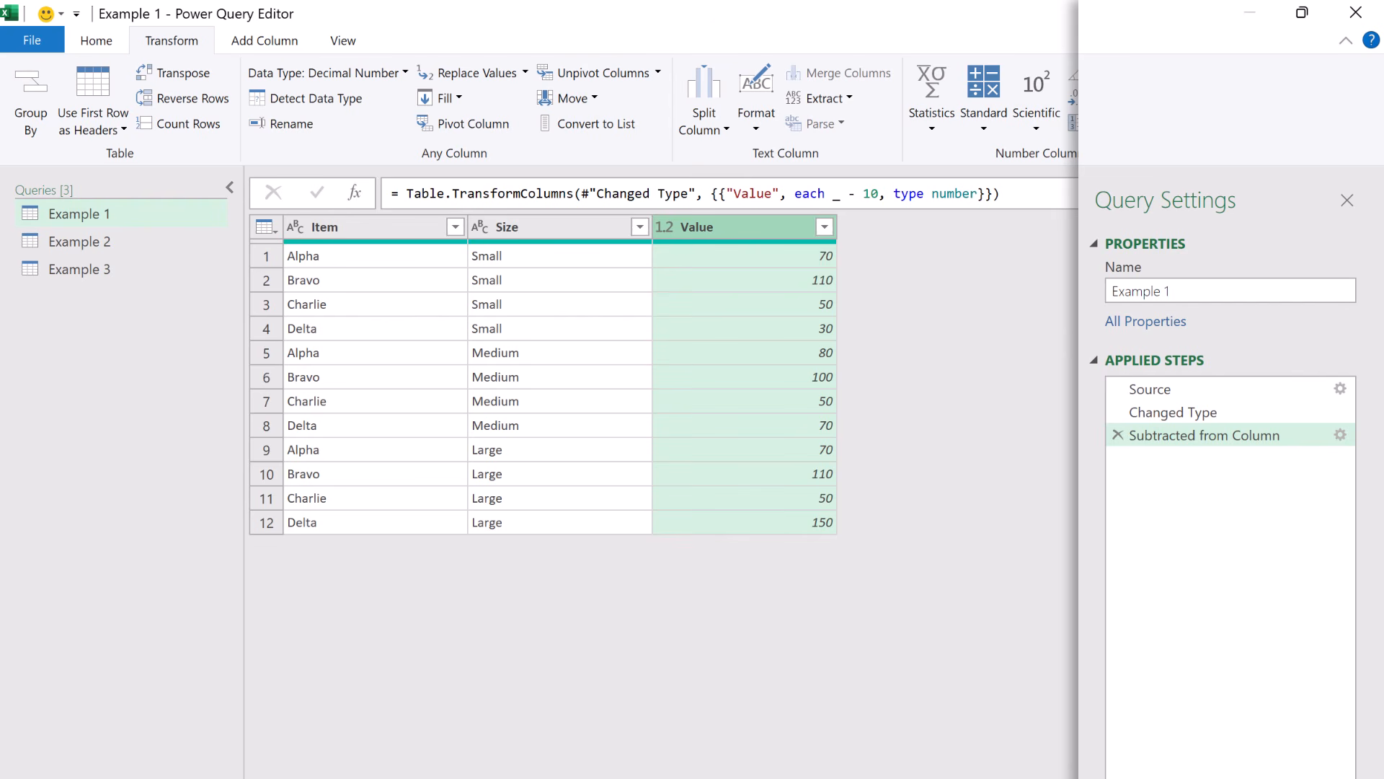
pyautogui.click(1157, 415)
pyautogui.click(1159, 436)
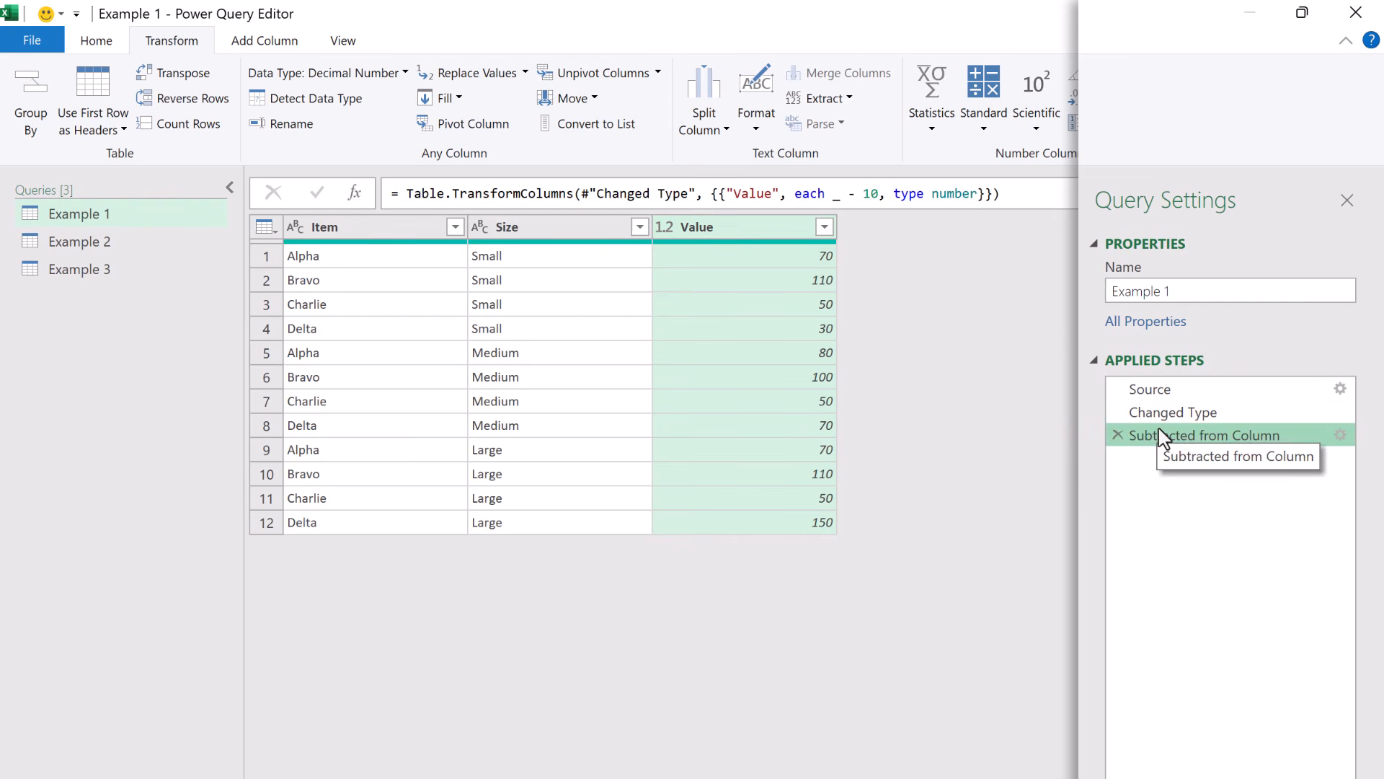
pyautogui.click(1170, 417)
pyautogui.click(1164, 435)
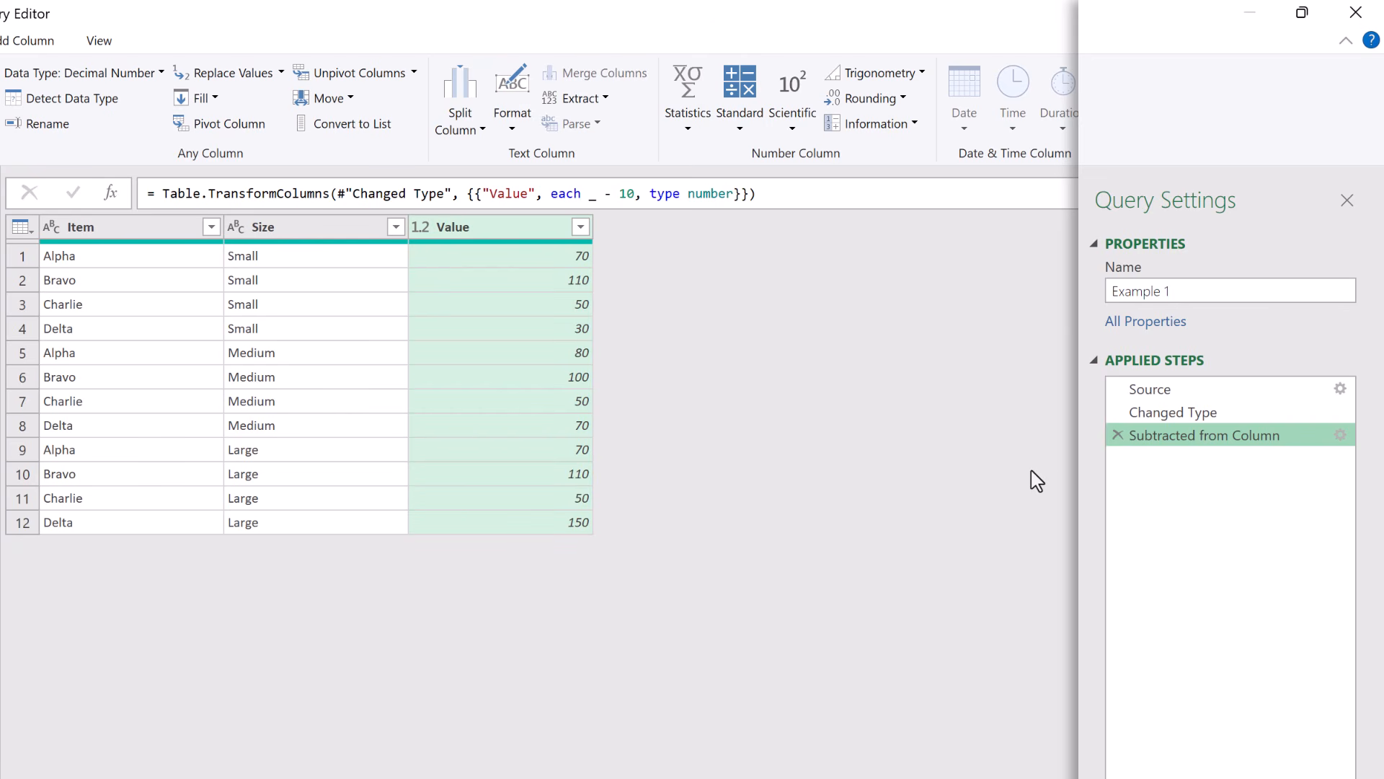
# Insert the condition "if _ >= 100 then" before the "_ - 10" expression in the Subtracted from Column formula
pyautogui.click(581, 199)
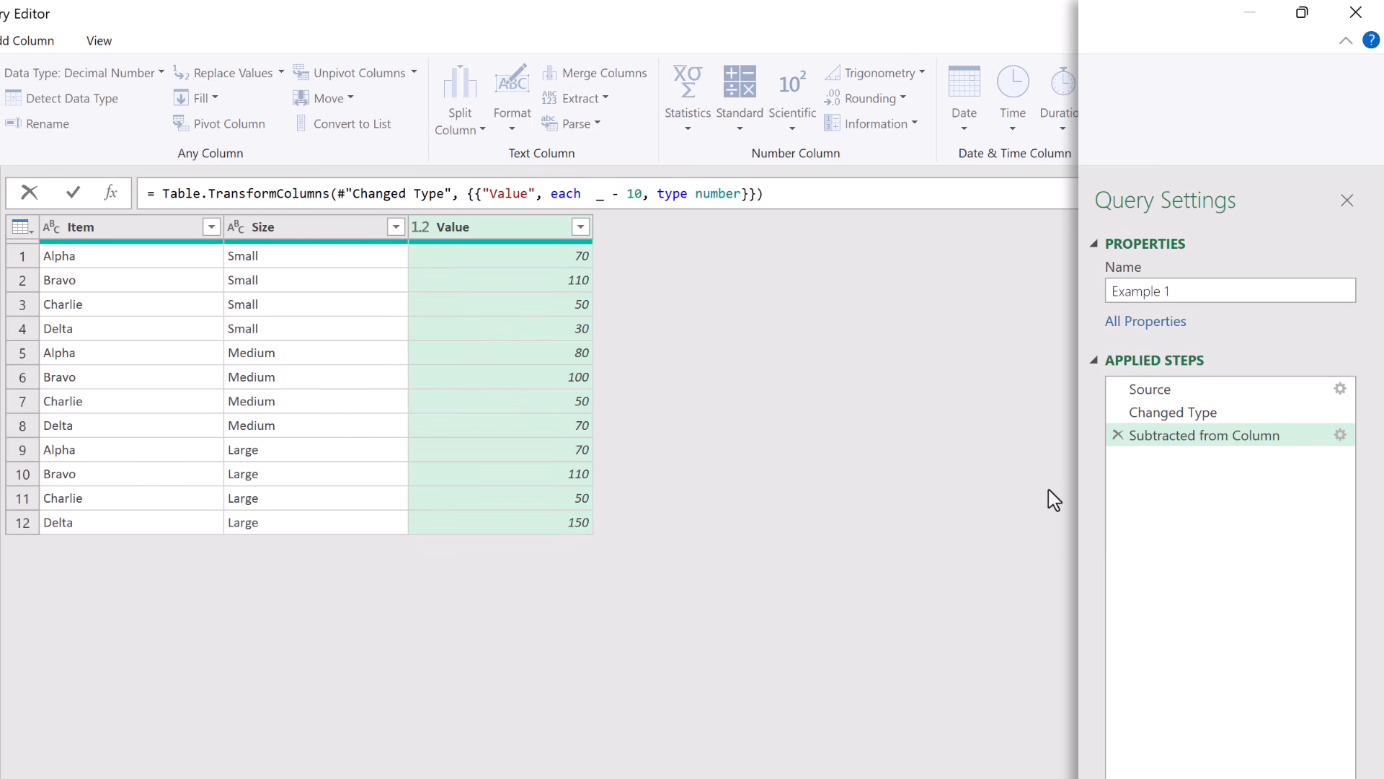
pyautogui.write('if')
pyautogui.press('Escape')
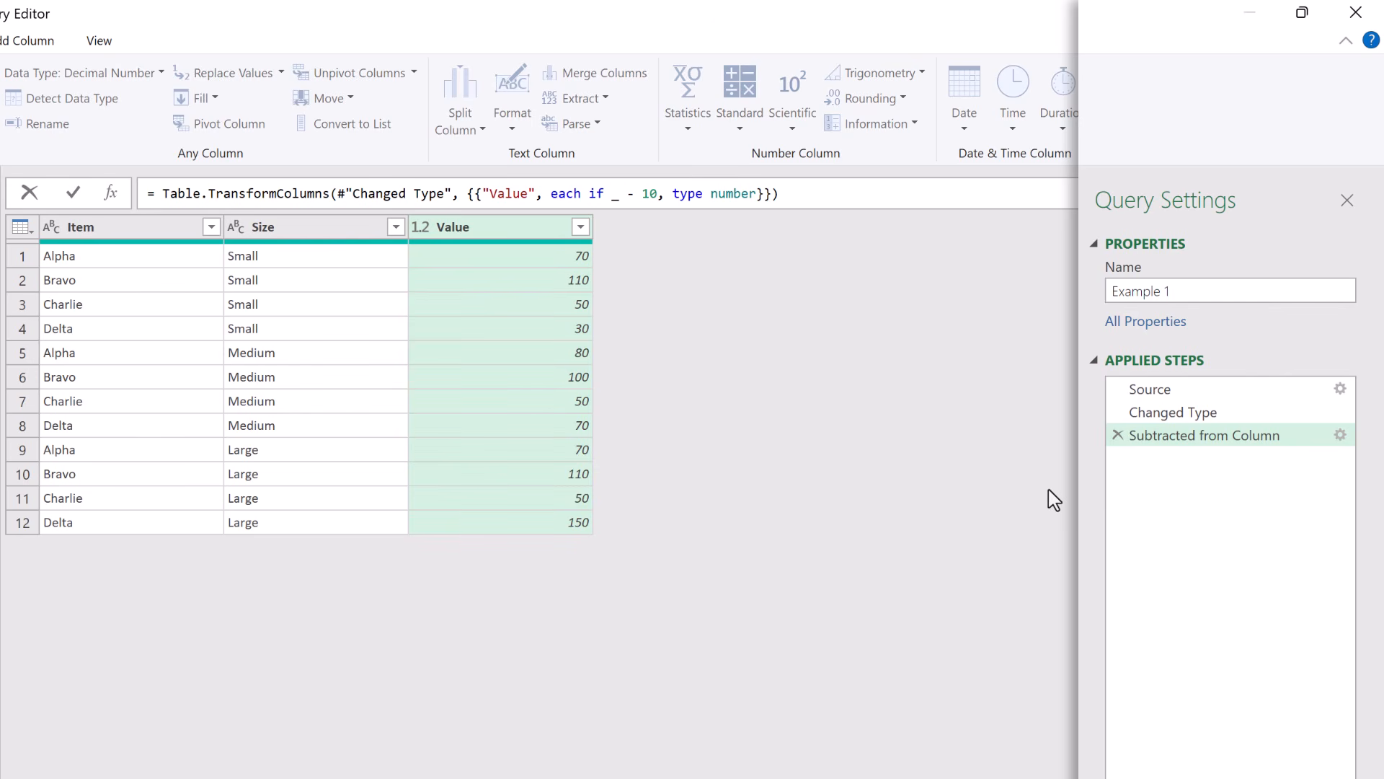
pyautogui.write('>= 100')
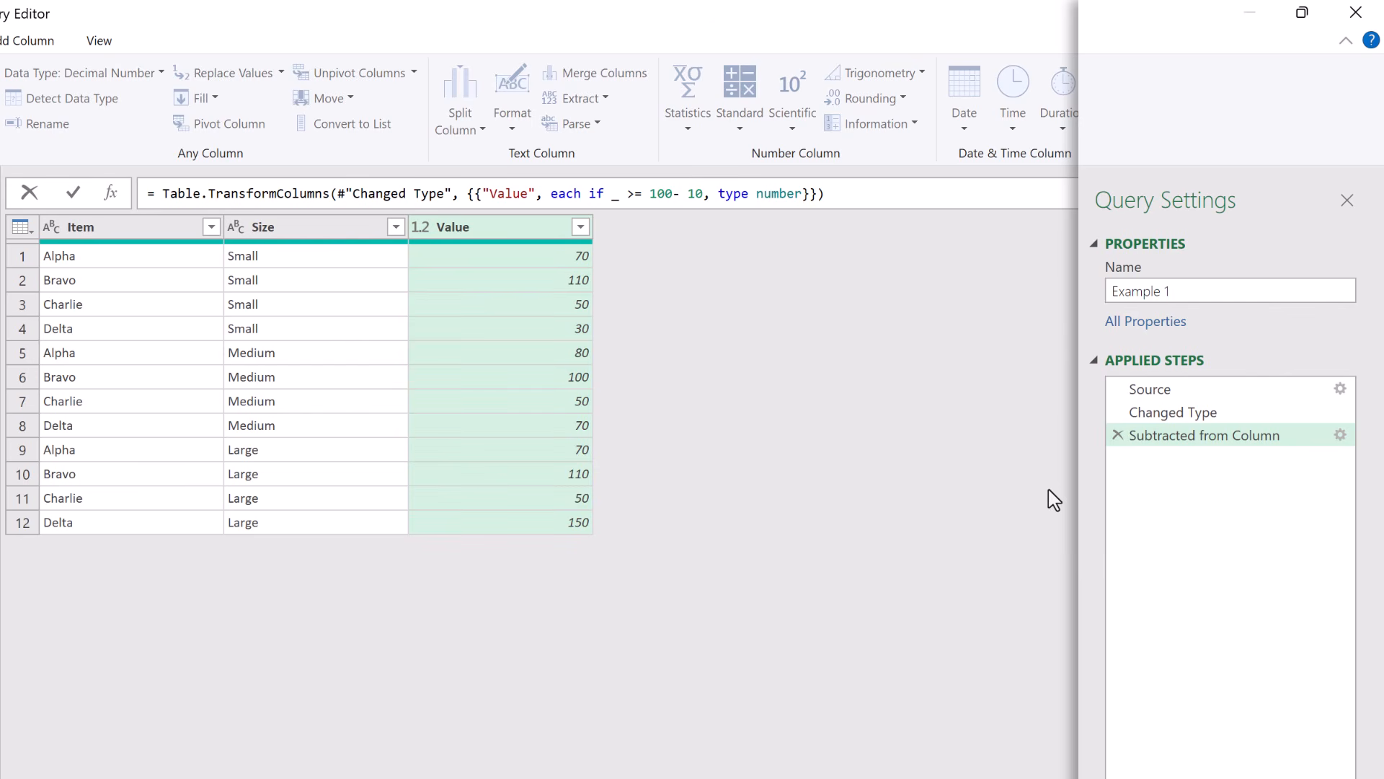
pyautogui.write(' then ')
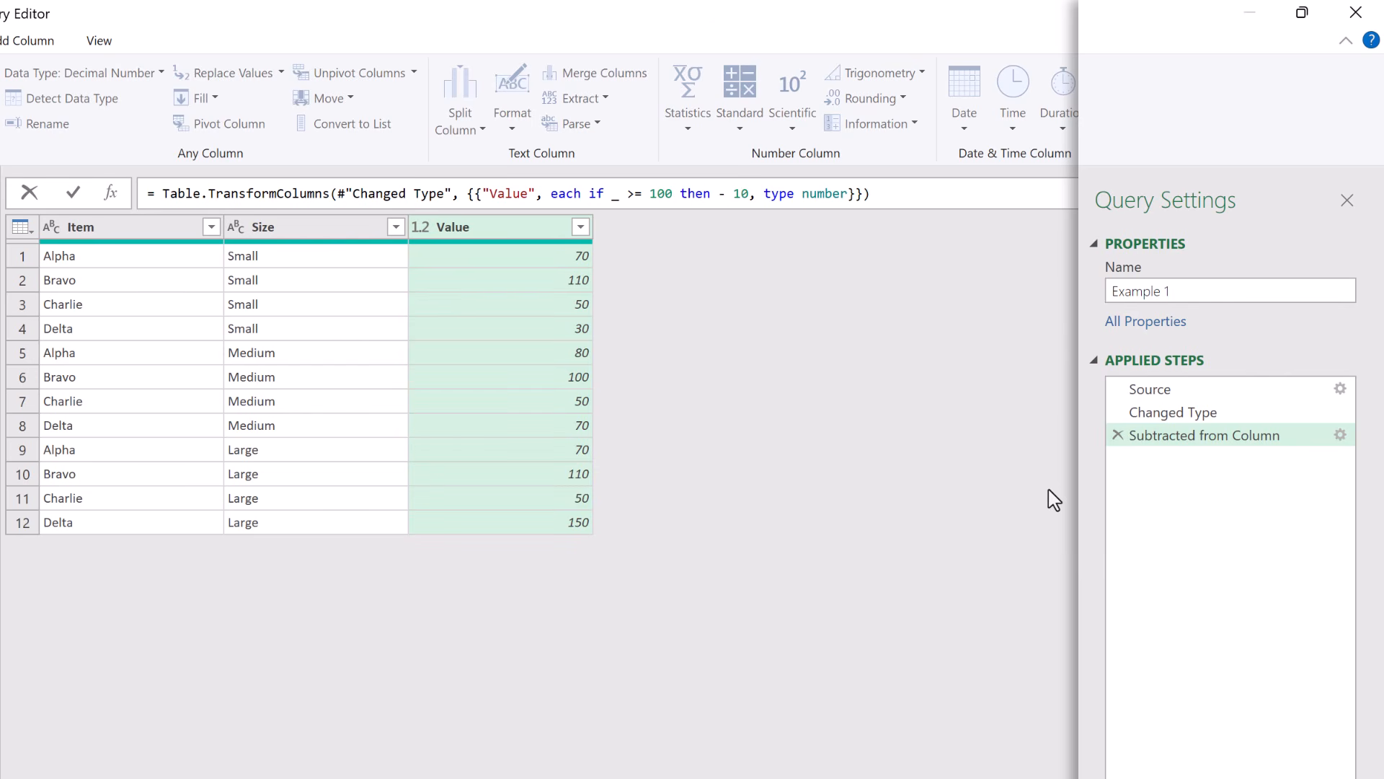
pyautogui.write('_')
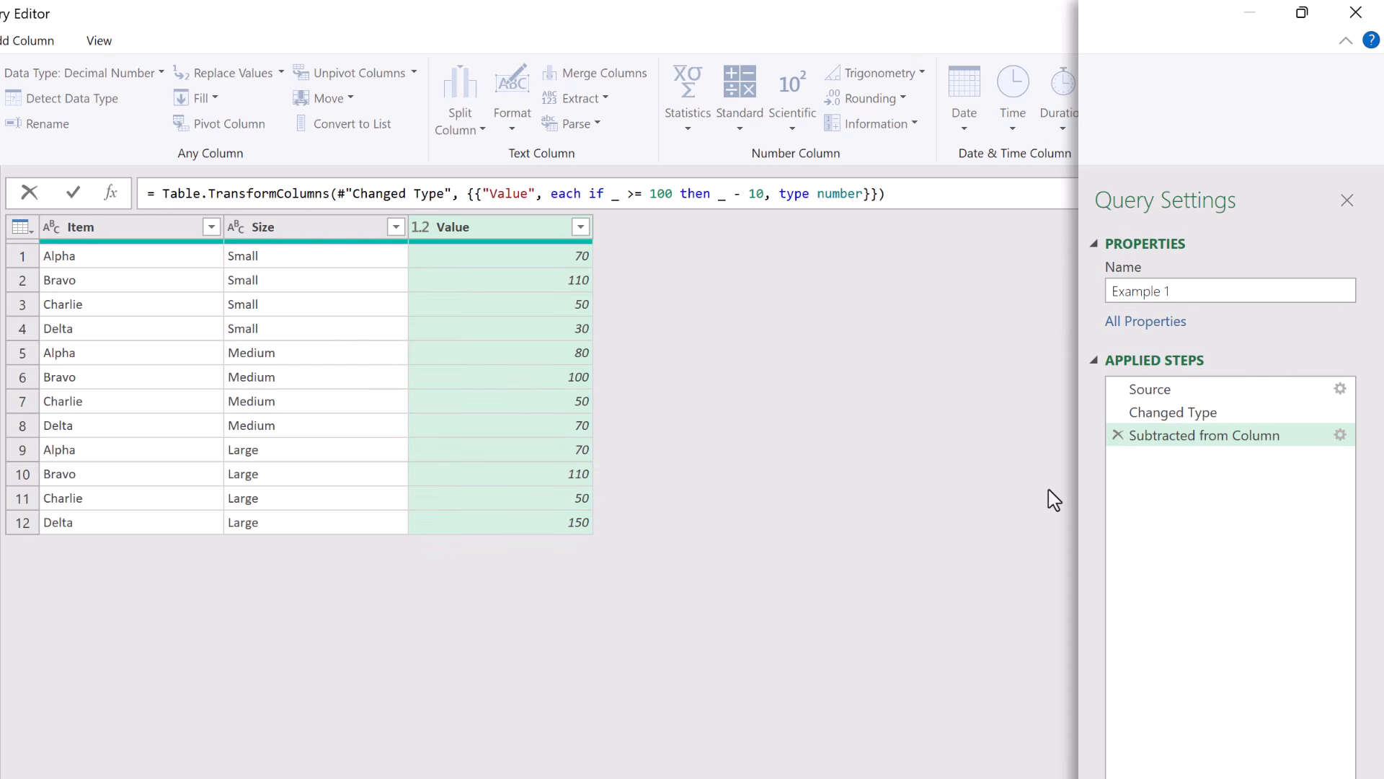
# Complete the formula with "else _" after the subtraction, apply it, and compare the Value column with the Changed Type step
pyautogui.press('Right')
pyautogui.press('Right')
pyautogui.hotkey('shift', 'Right')
pyautogui.hotkey('shift', 'Right')
pyautogui.write('else ')
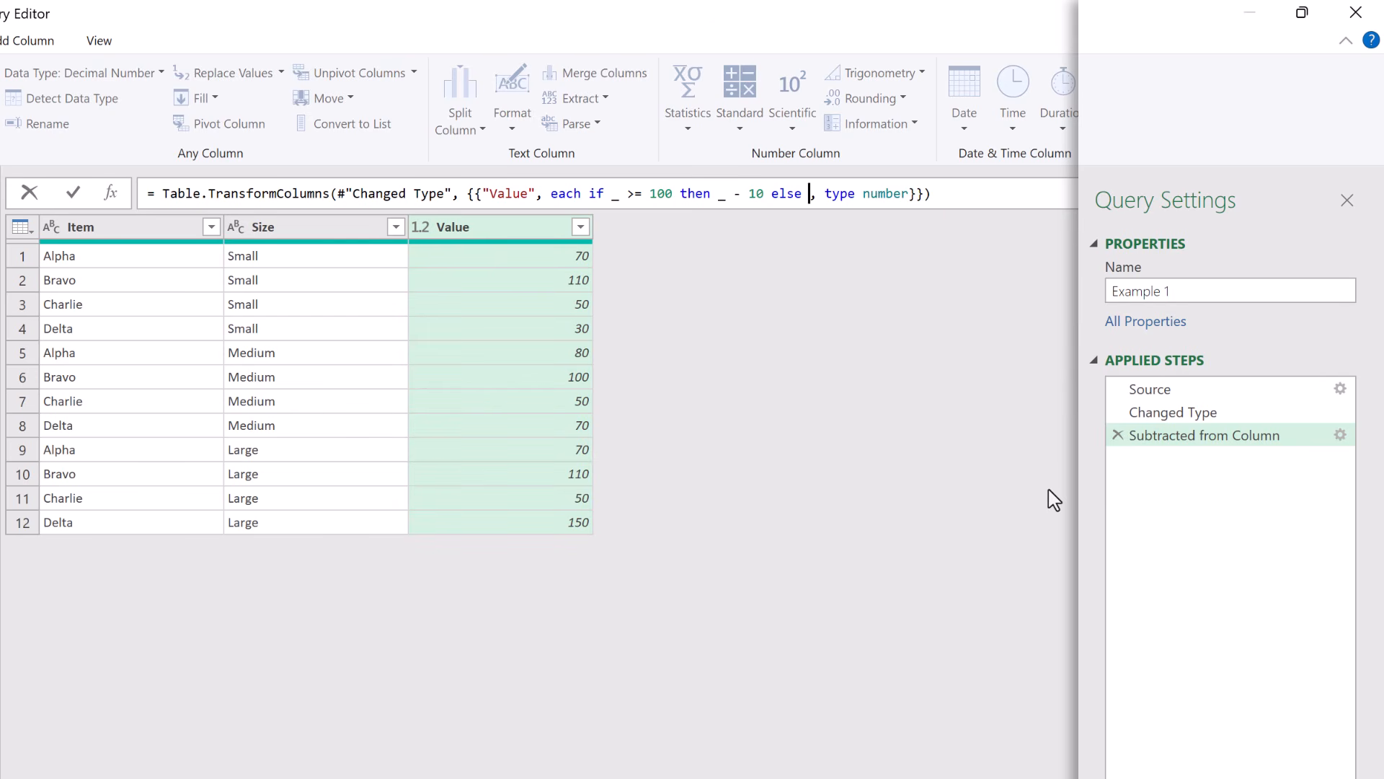
pyautogui.write('_')
pyautogui.press('Return')
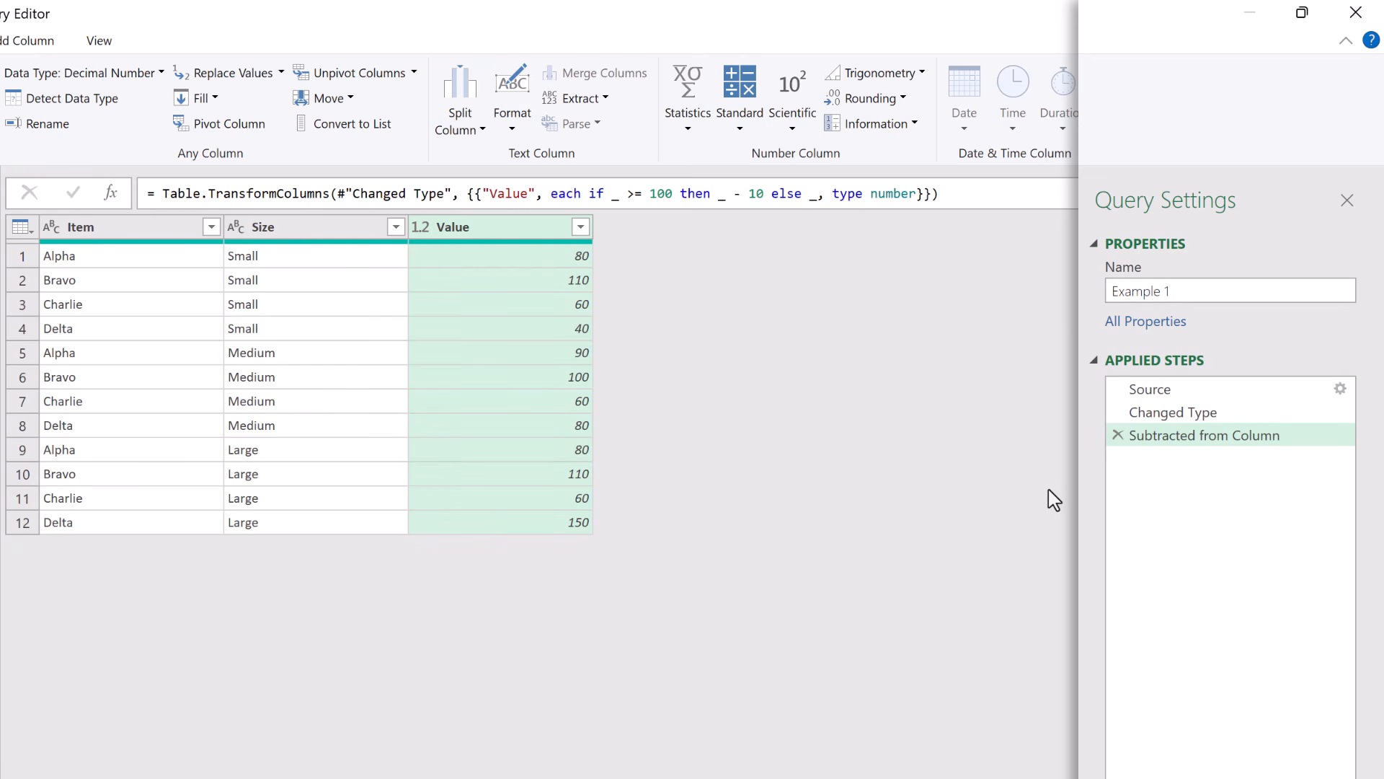
pyautogui.click(1203, 413)
pyautogui.click(1203, 433)
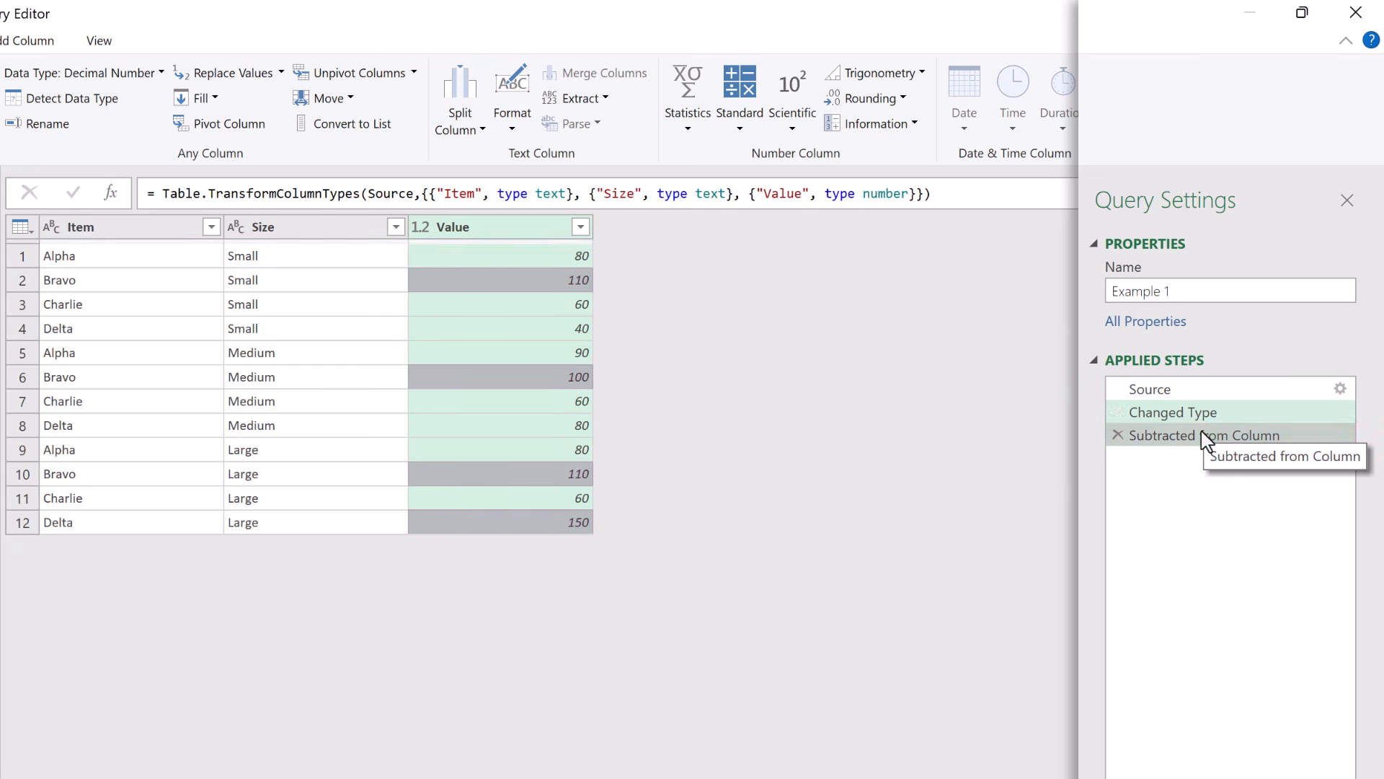
pyautogui.click(1197, 420)
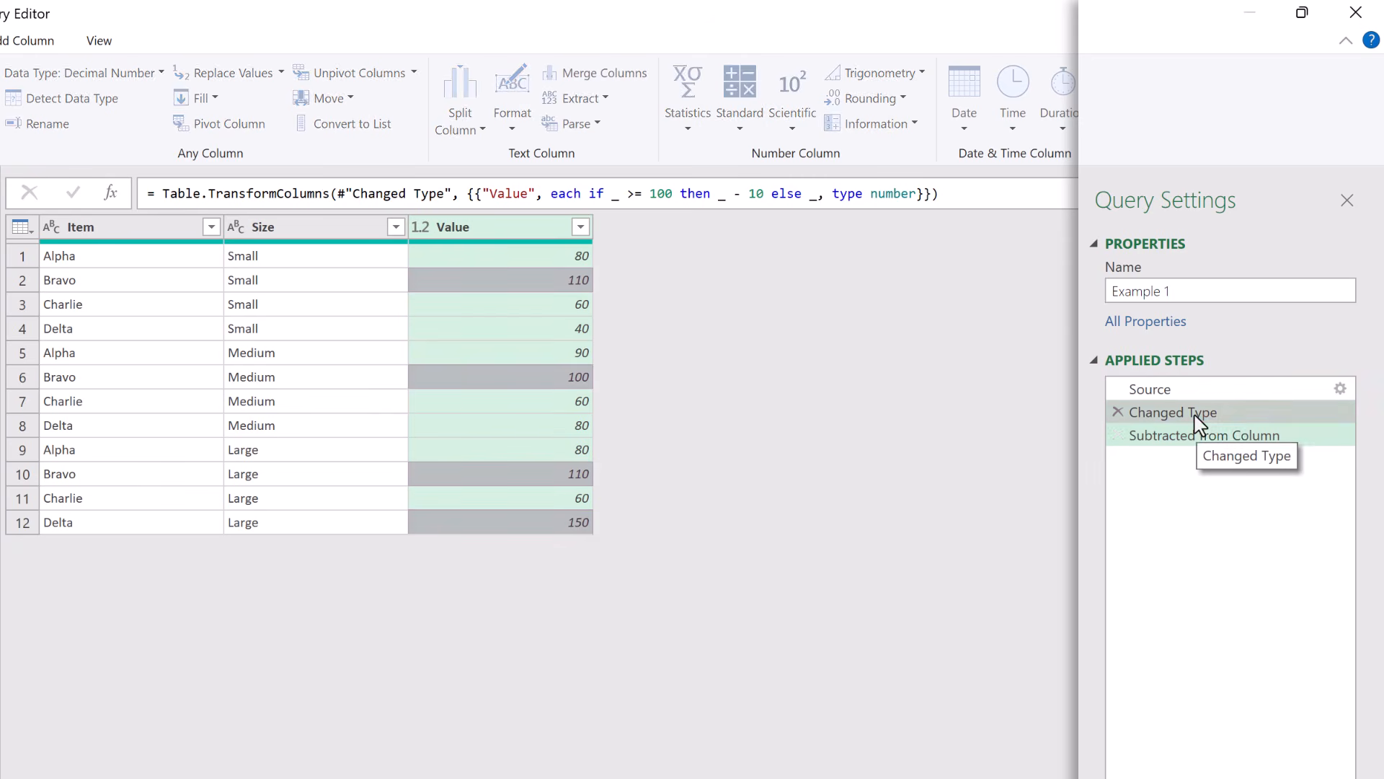
pyautogui.click(1202, 435)
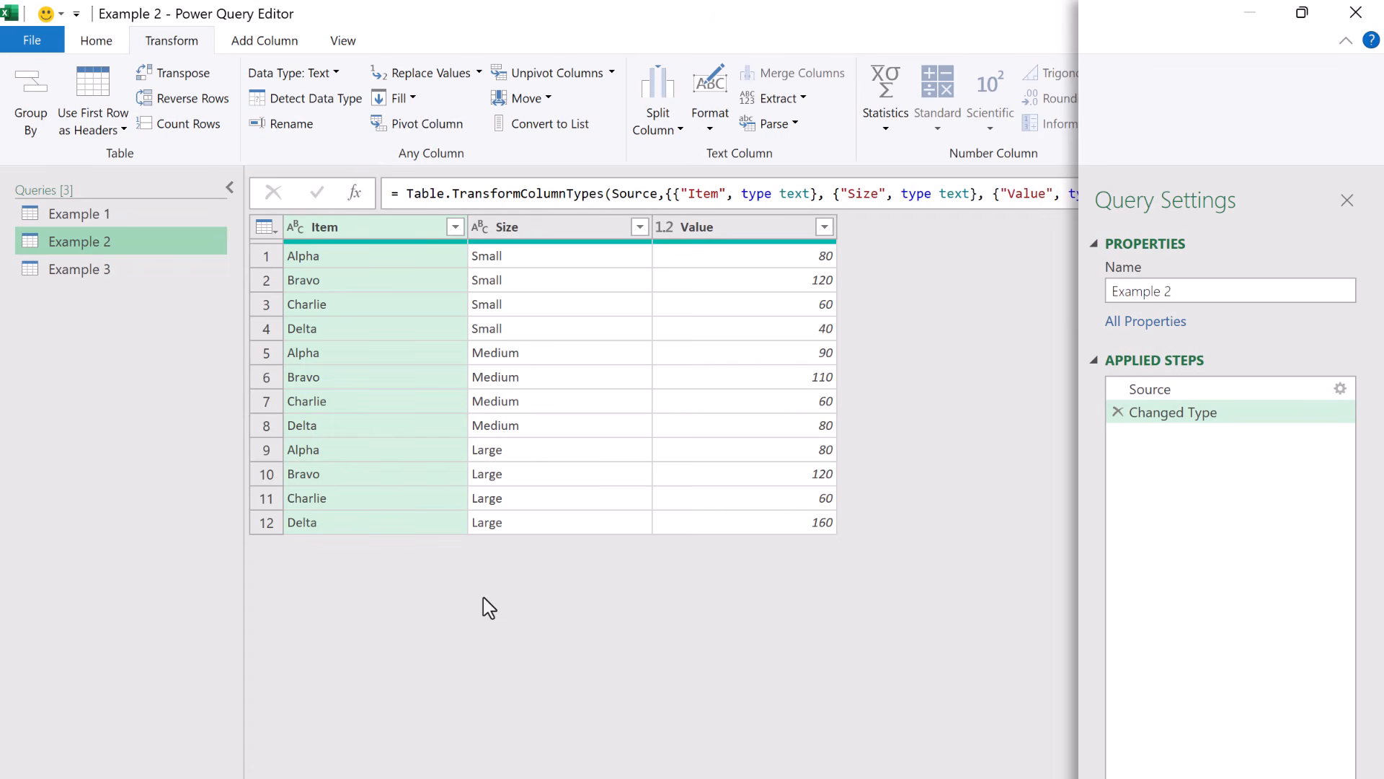
# Start a custom column in the Example 2 query and name it New Value
pyautogui.click(286, 43)
pyautogui.click(104, 111)
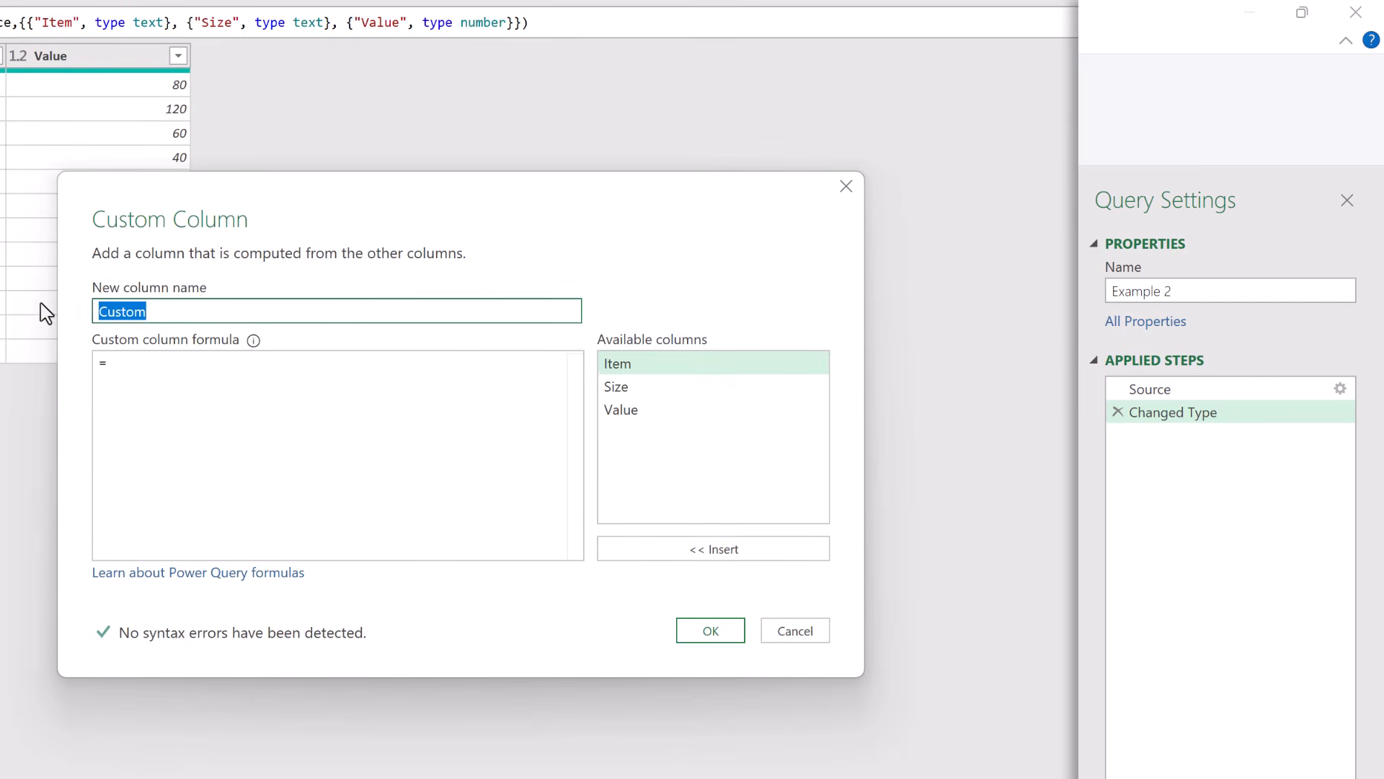
pyautogui.write('New Value')
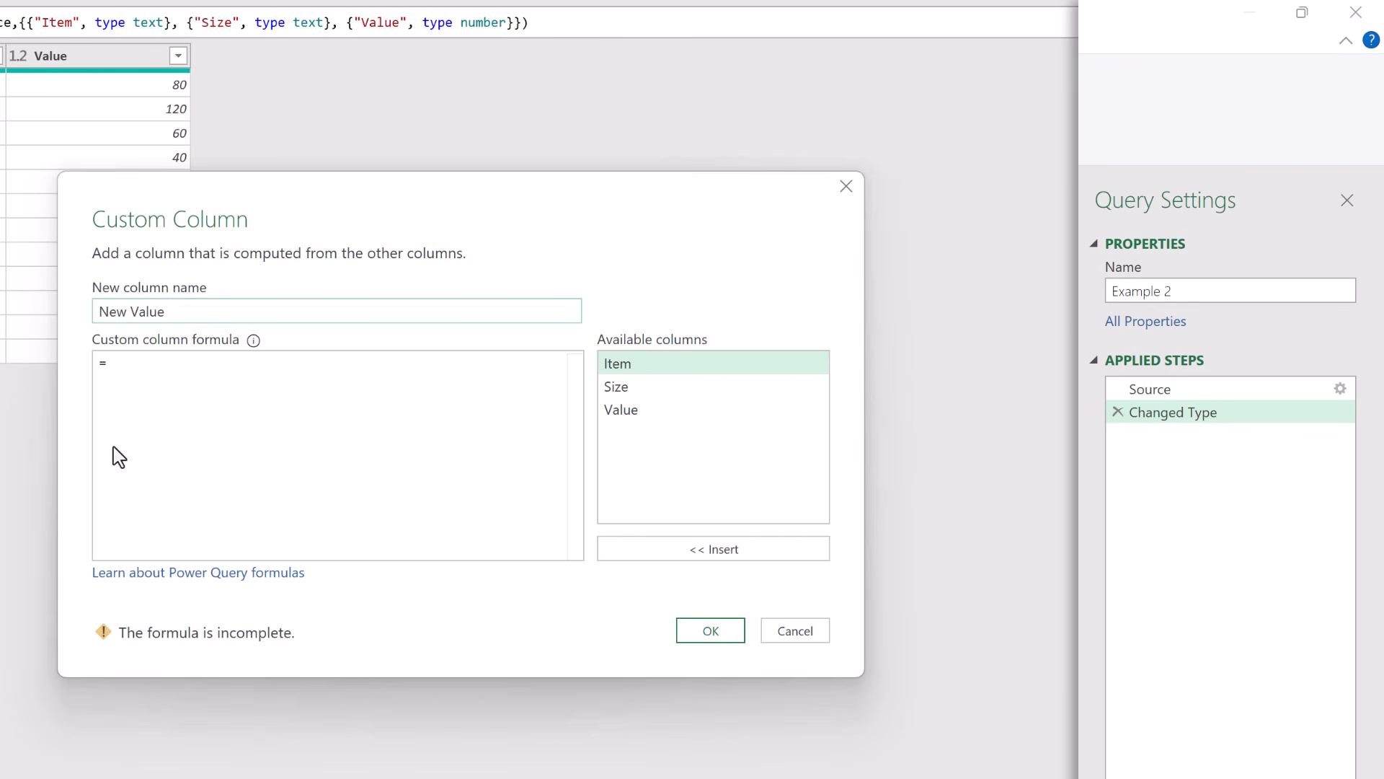
# Enter the condition if [Value] >= 100 or [Size] = "Large" then in the custom column formula
pyautogui.click(140, 366)
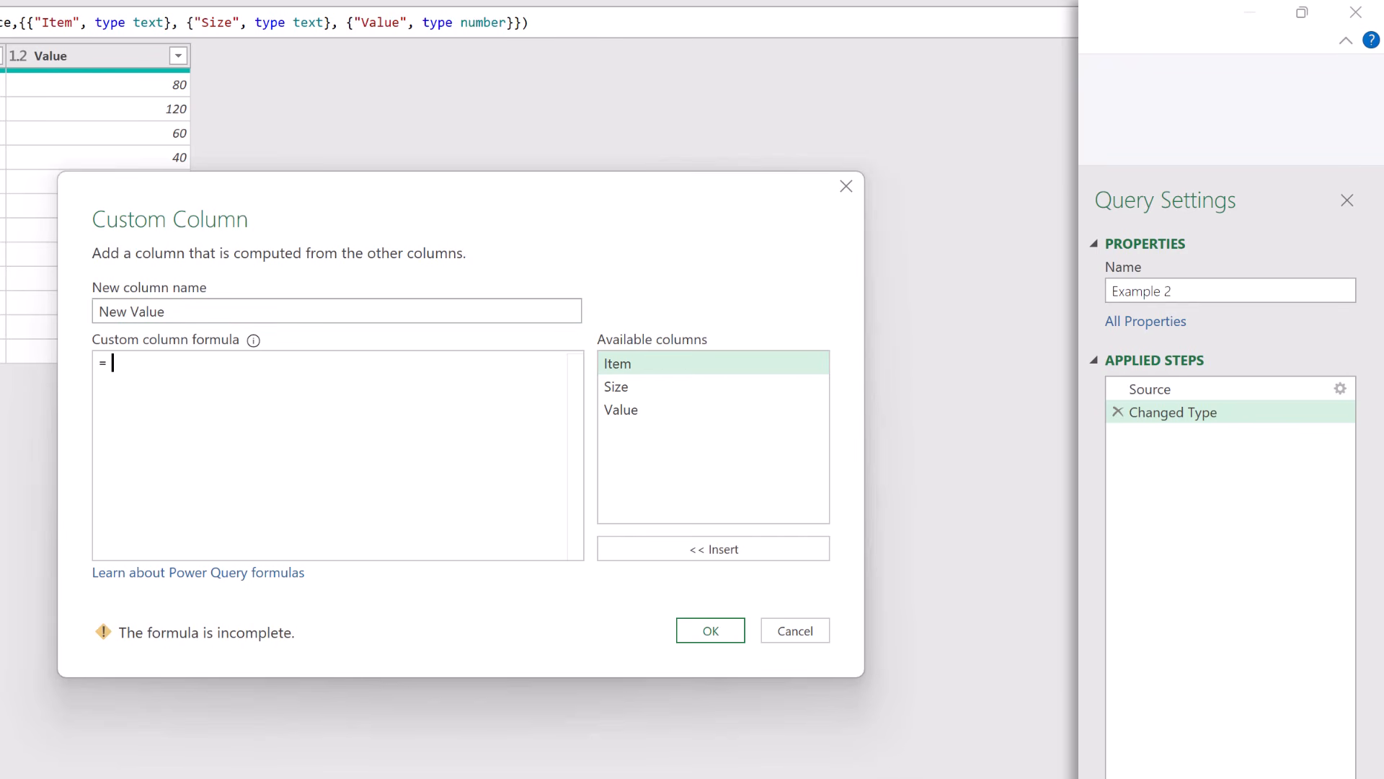
pyautogui.write('if')
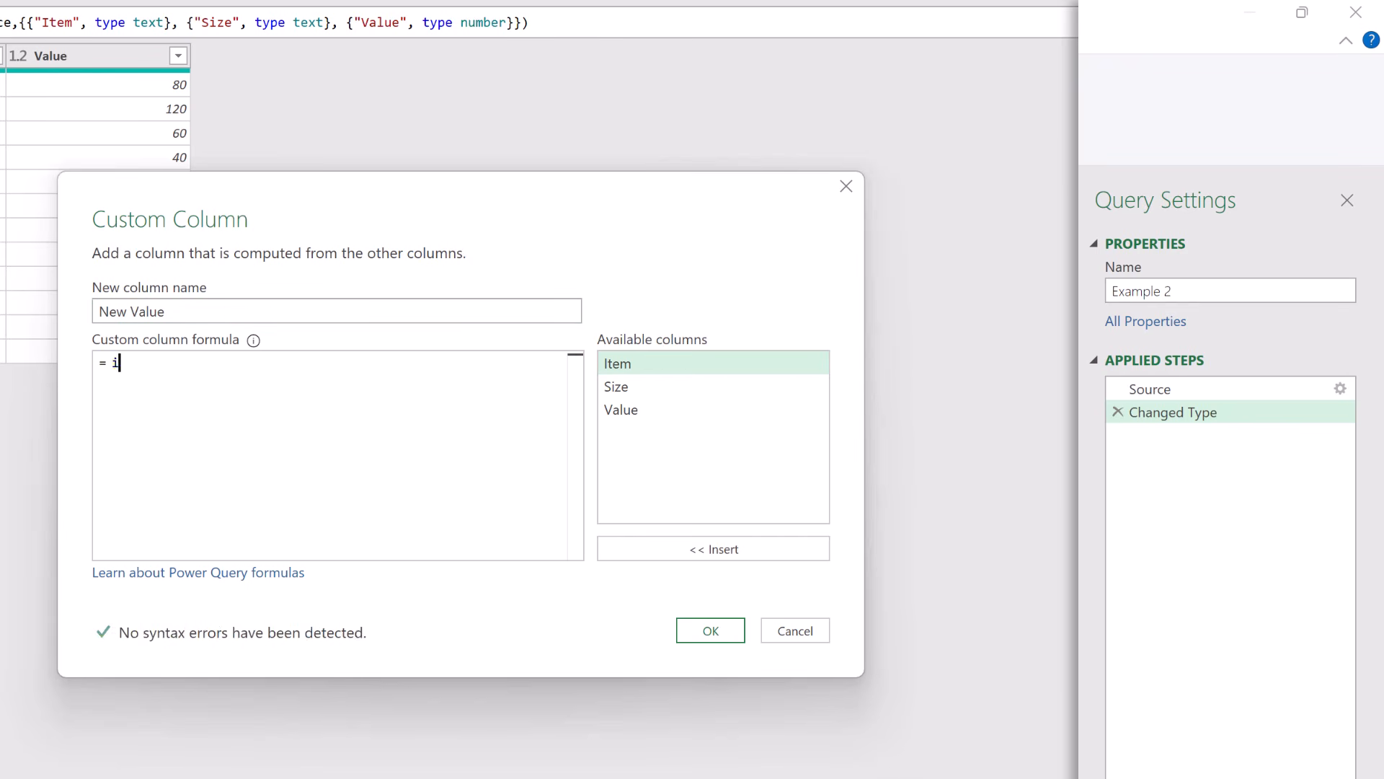
pyautogui.doubleClick(618, 411)
pyautogui.write('>= ')
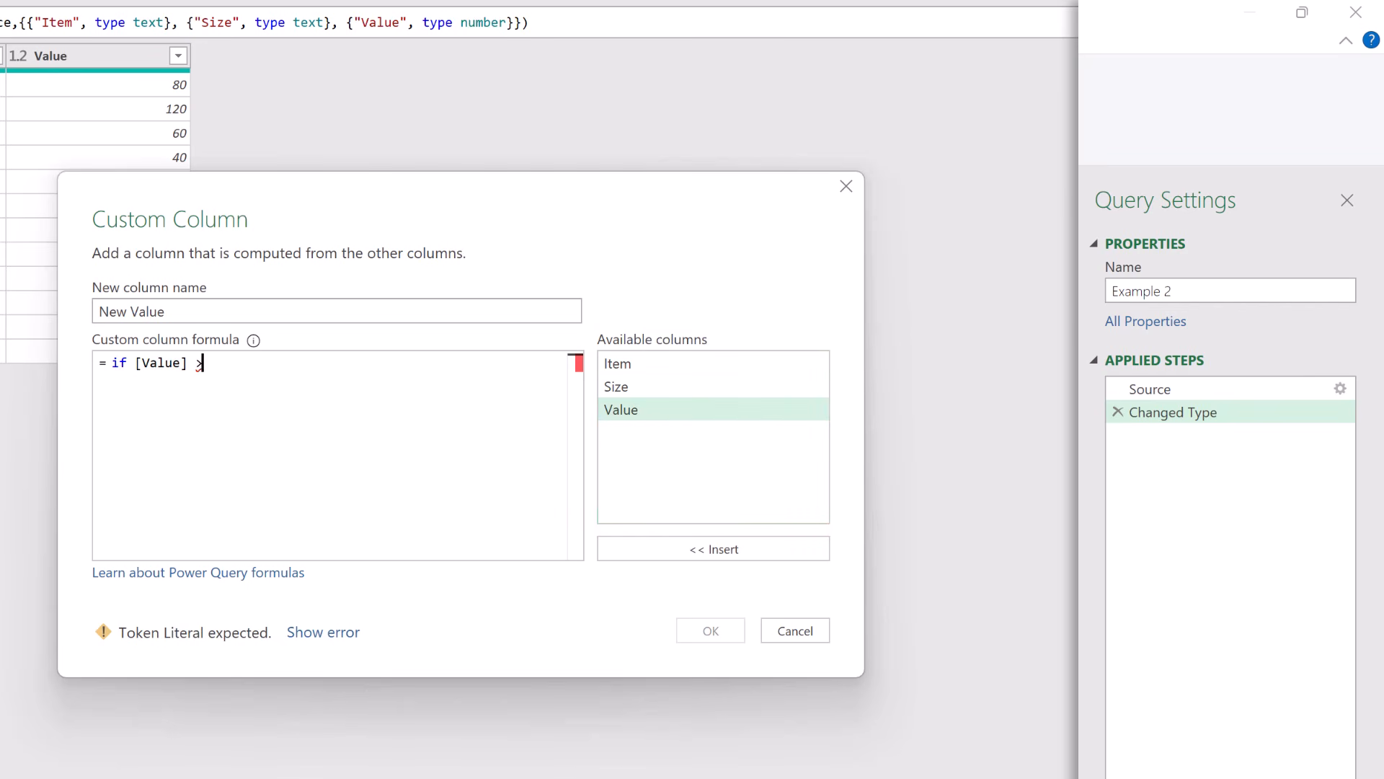
pyautogui.write('100 or')
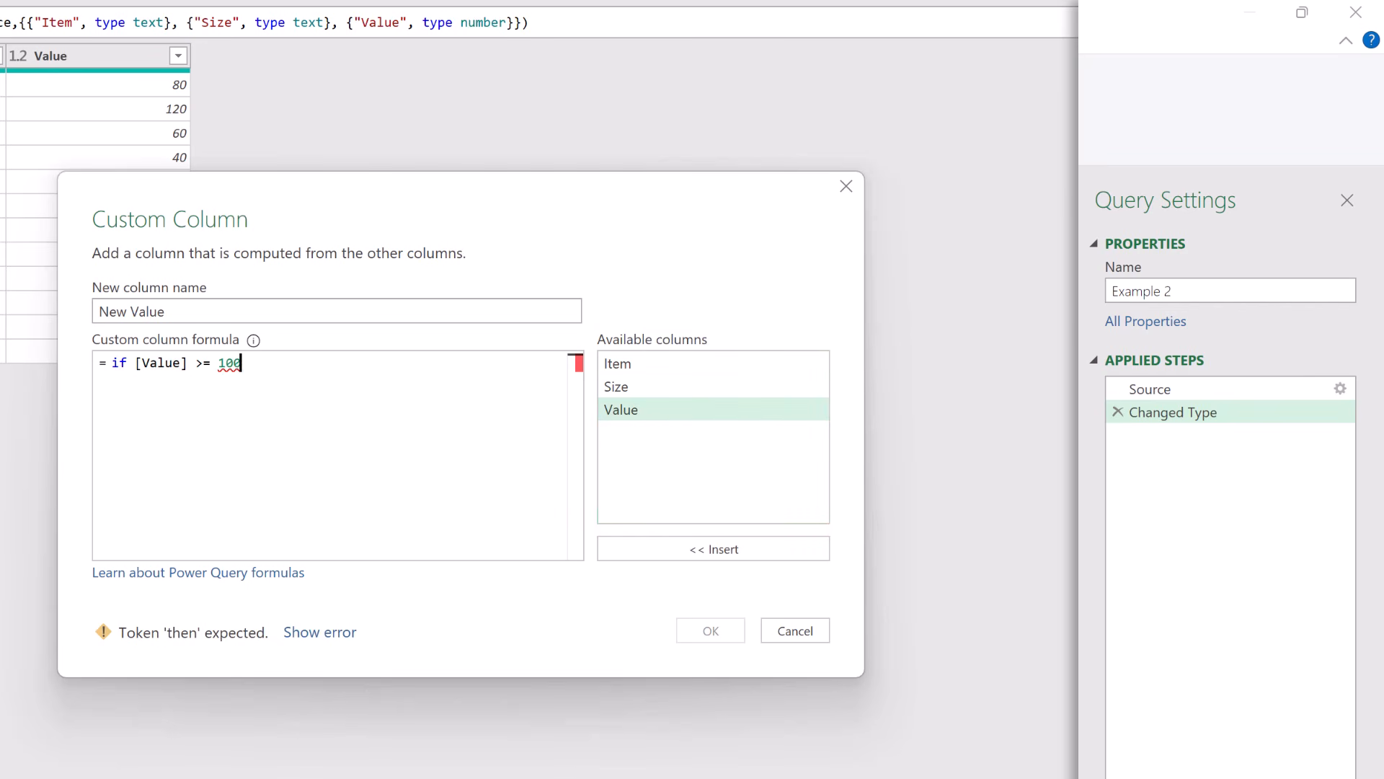
pyautogui.doubleClick(619, 389)
pyautogui.write('= "')
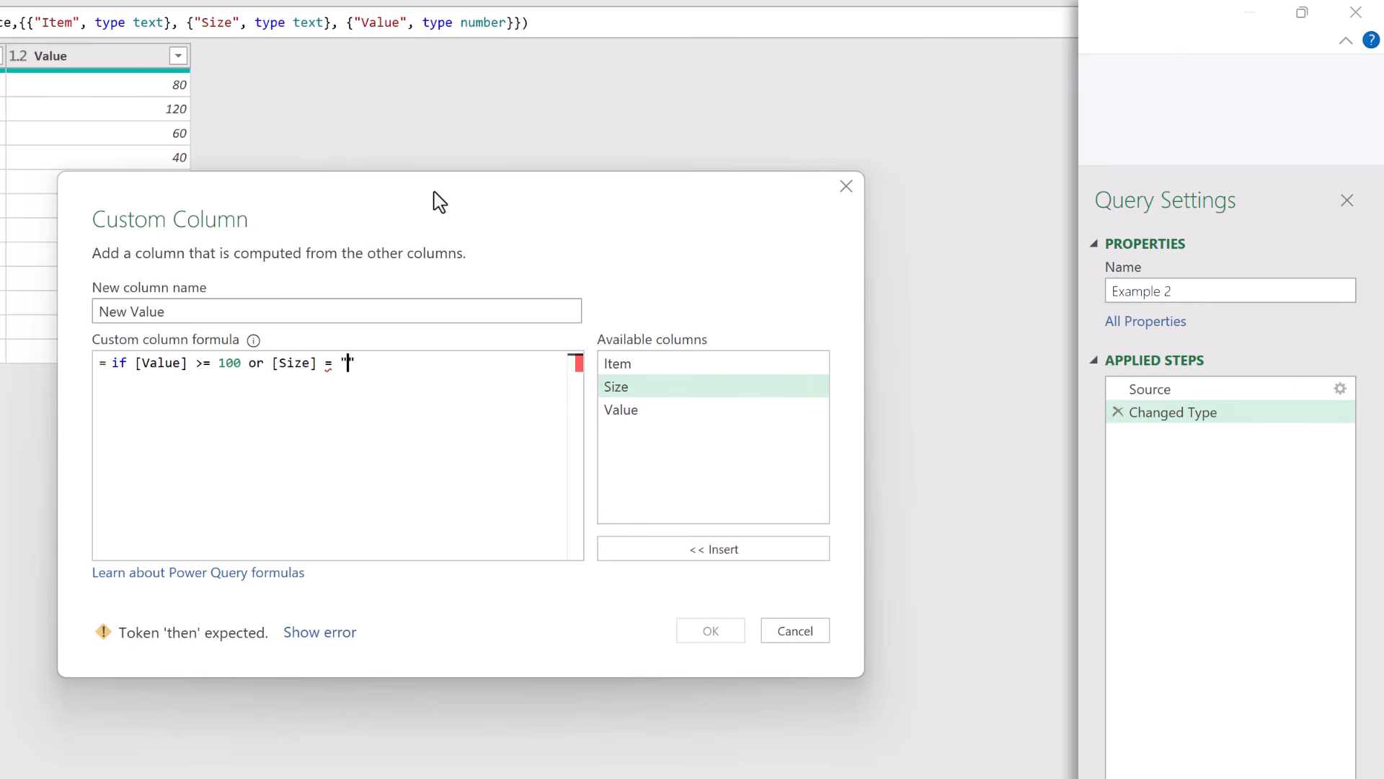
pyautogui.write('Large" then')
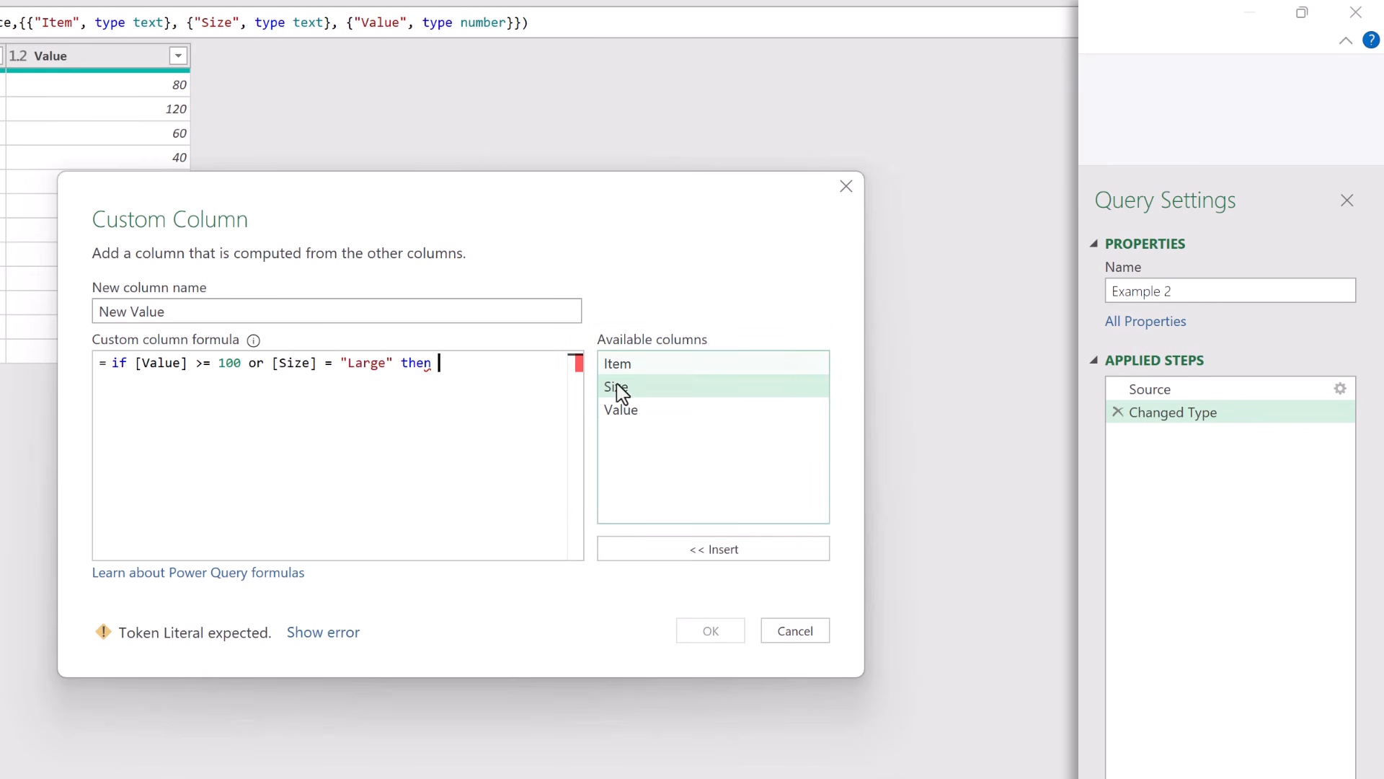
# Finish the formula with [Value] - 10 else [Value] and create the custom column
pyautogui.doubleClick(621, 409)
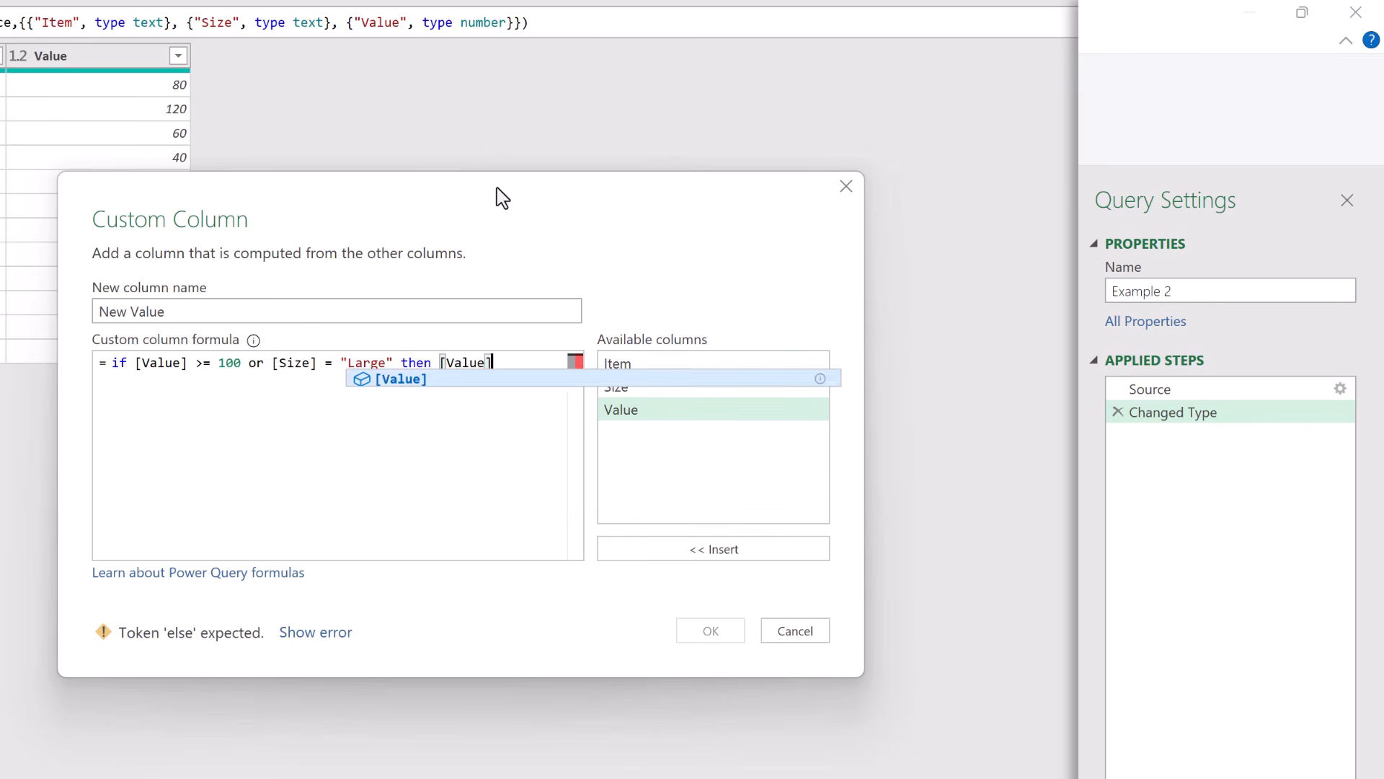
pyautogui.write('- 10 els')
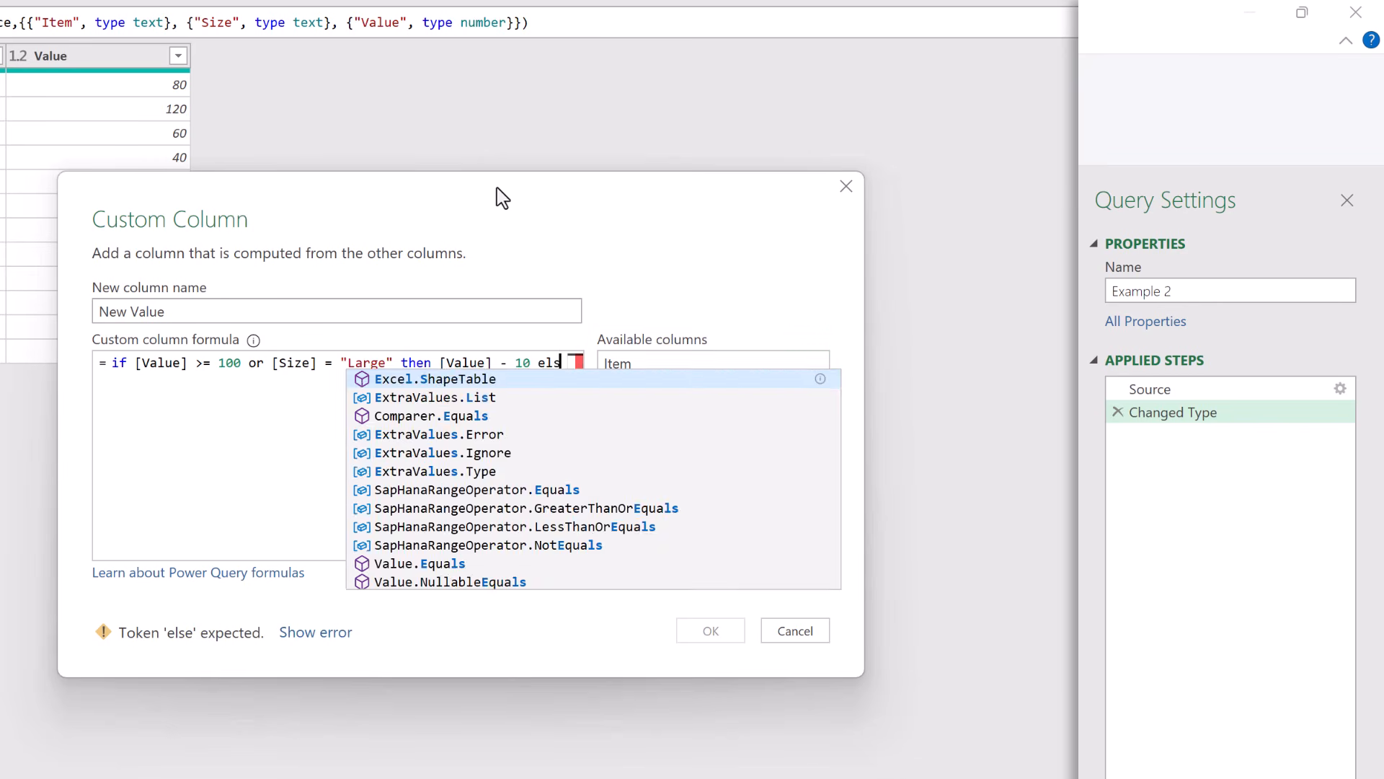
pyautogui.write('e')
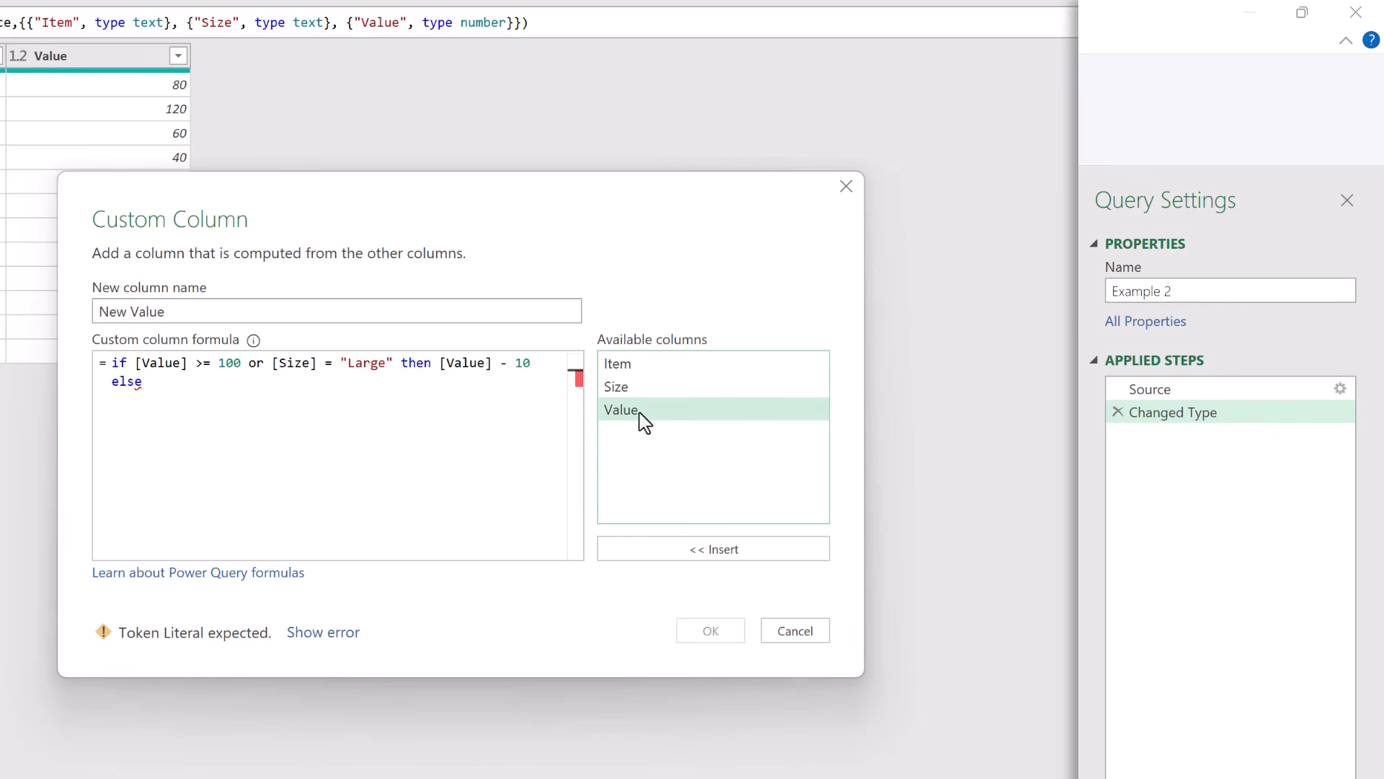
pyautogui.doubleClick(640, 416)
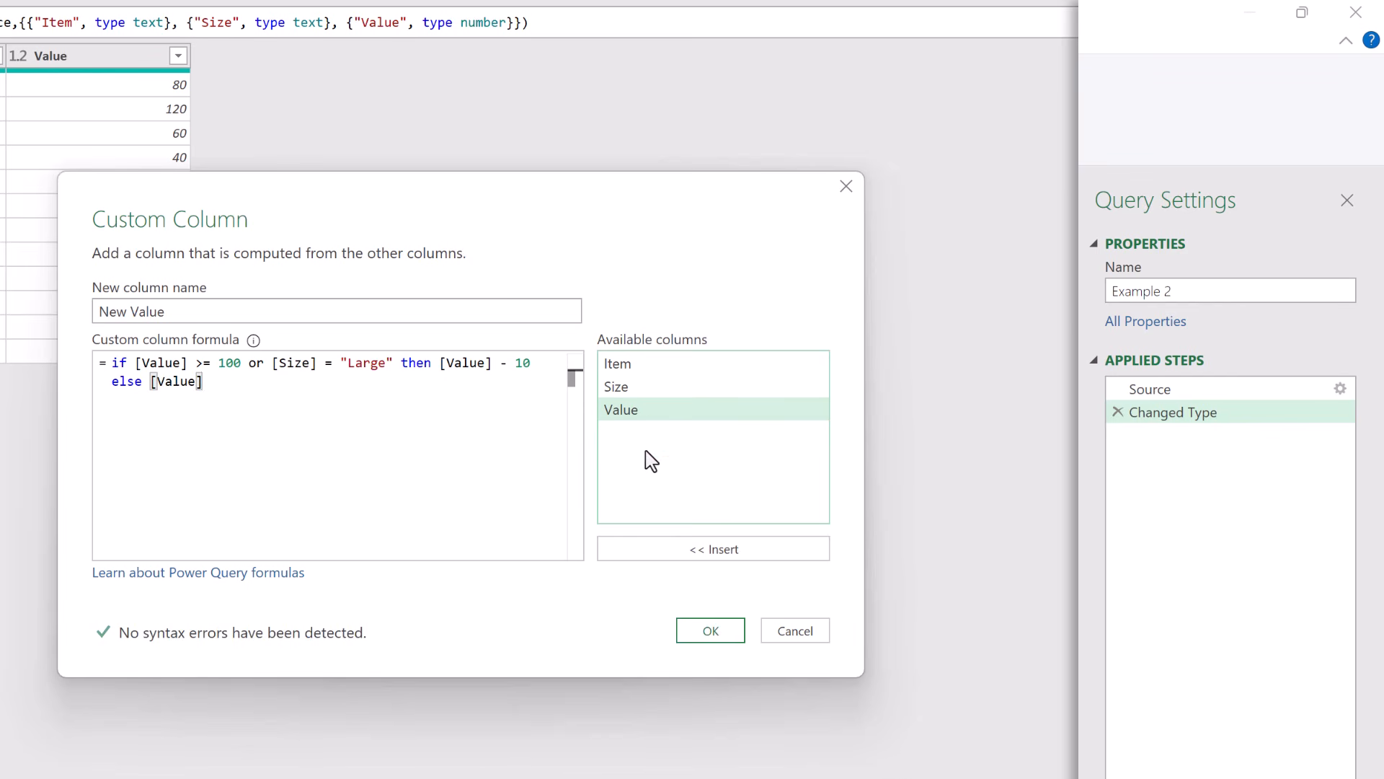
pyautogui.click(707, 629)
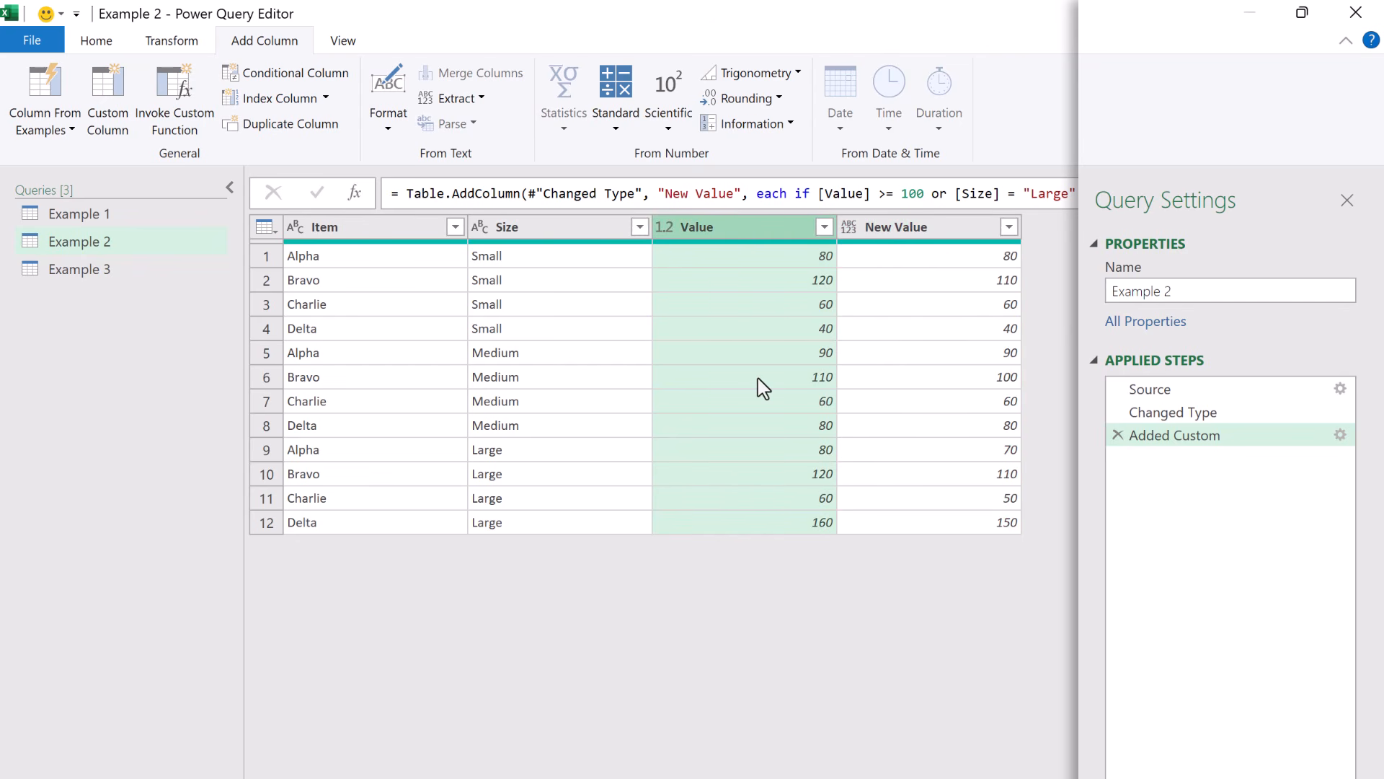
# Remove the original Value column from Example 2 and rename the New Value column
pyautogui.press('Delete')
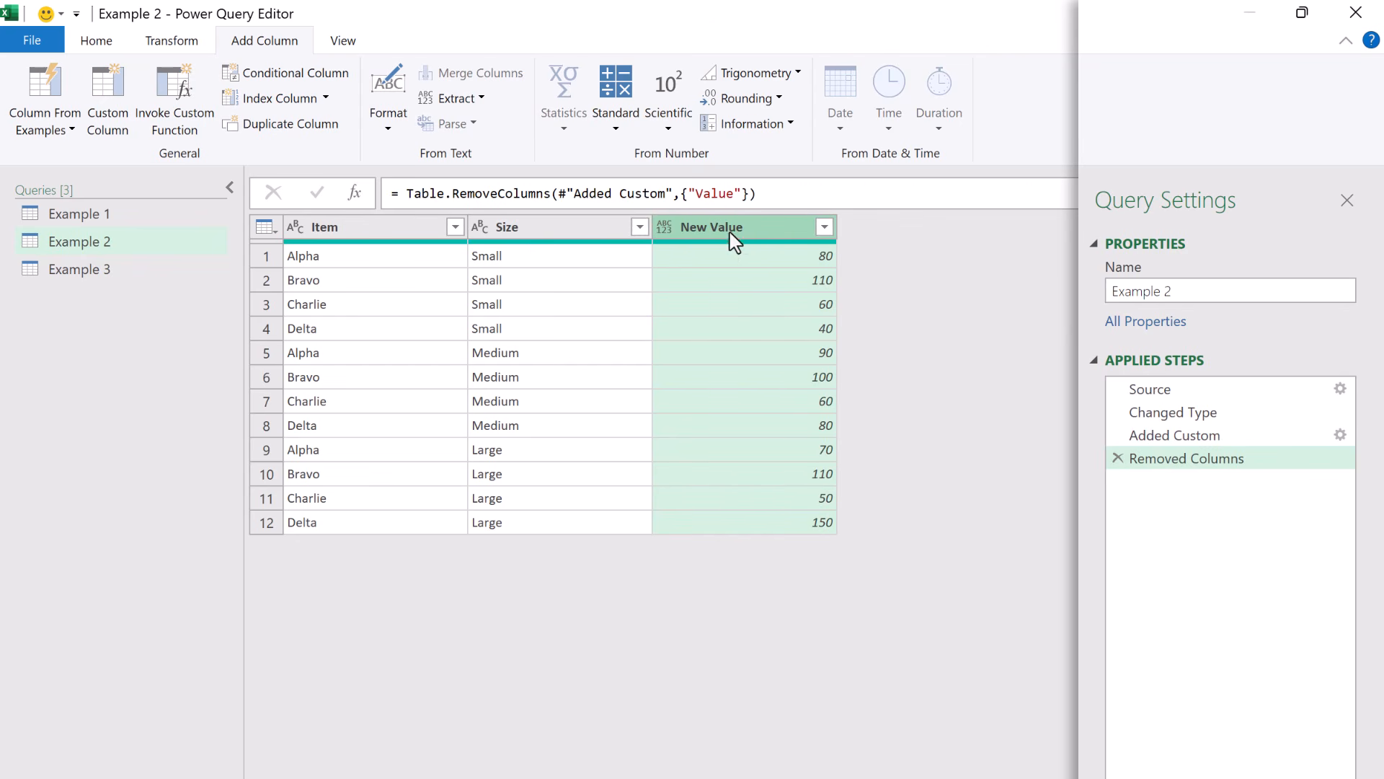
pyautogui.doubleClick(711, 228)
pyautogui.press('Return')
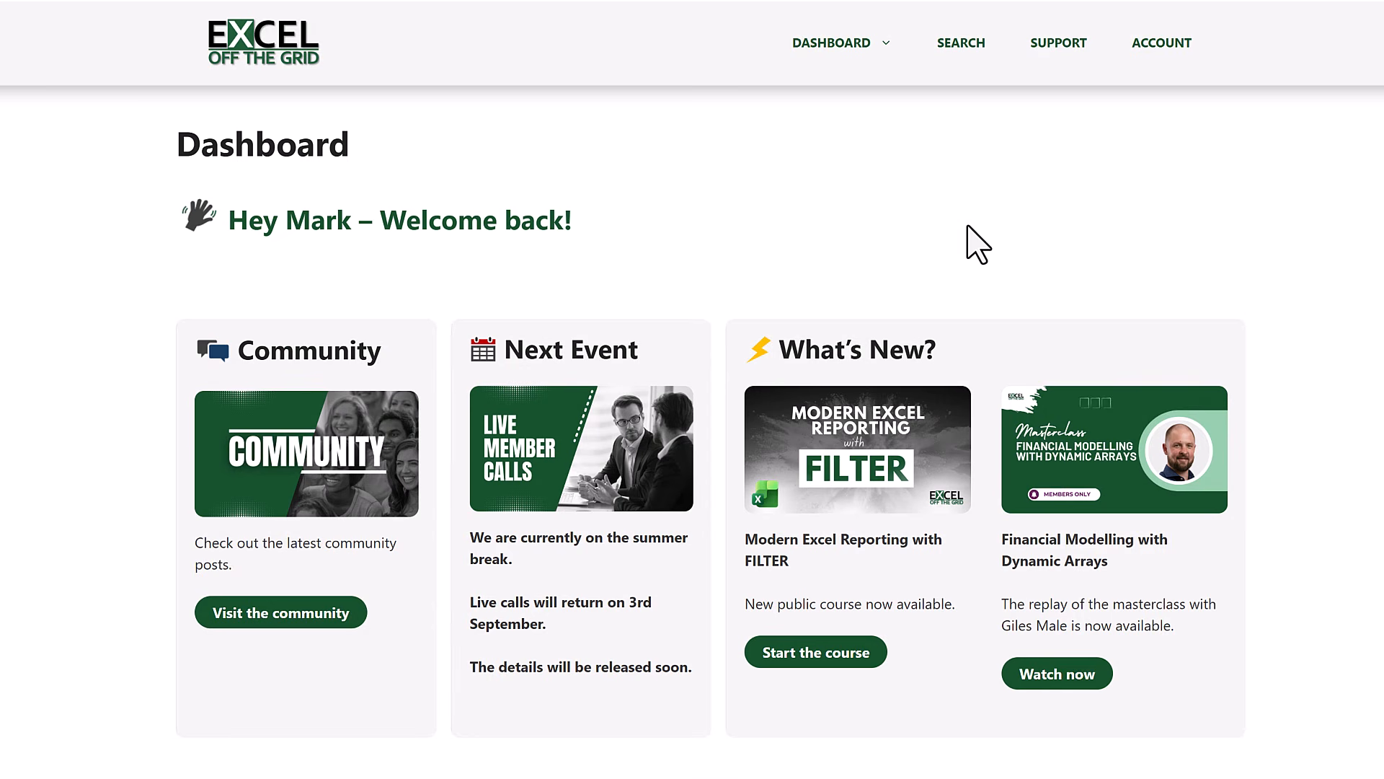
# Open the Courses page from the Excel Off The Grid dashboard and look through the Course Library
pyautogui.moveTo(865, 49)
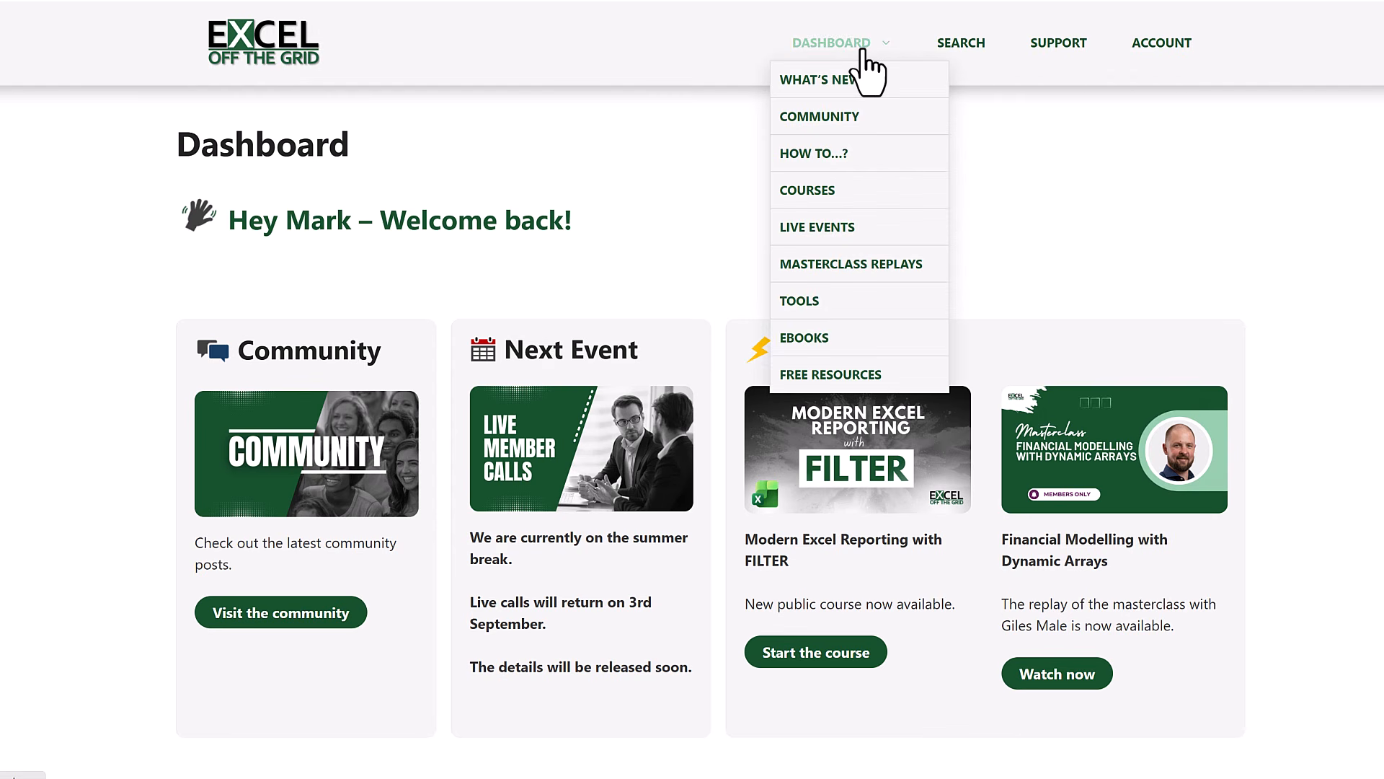
pyautogui.click(809, 201)
pyautogui.scroll(-7, 815, 224)
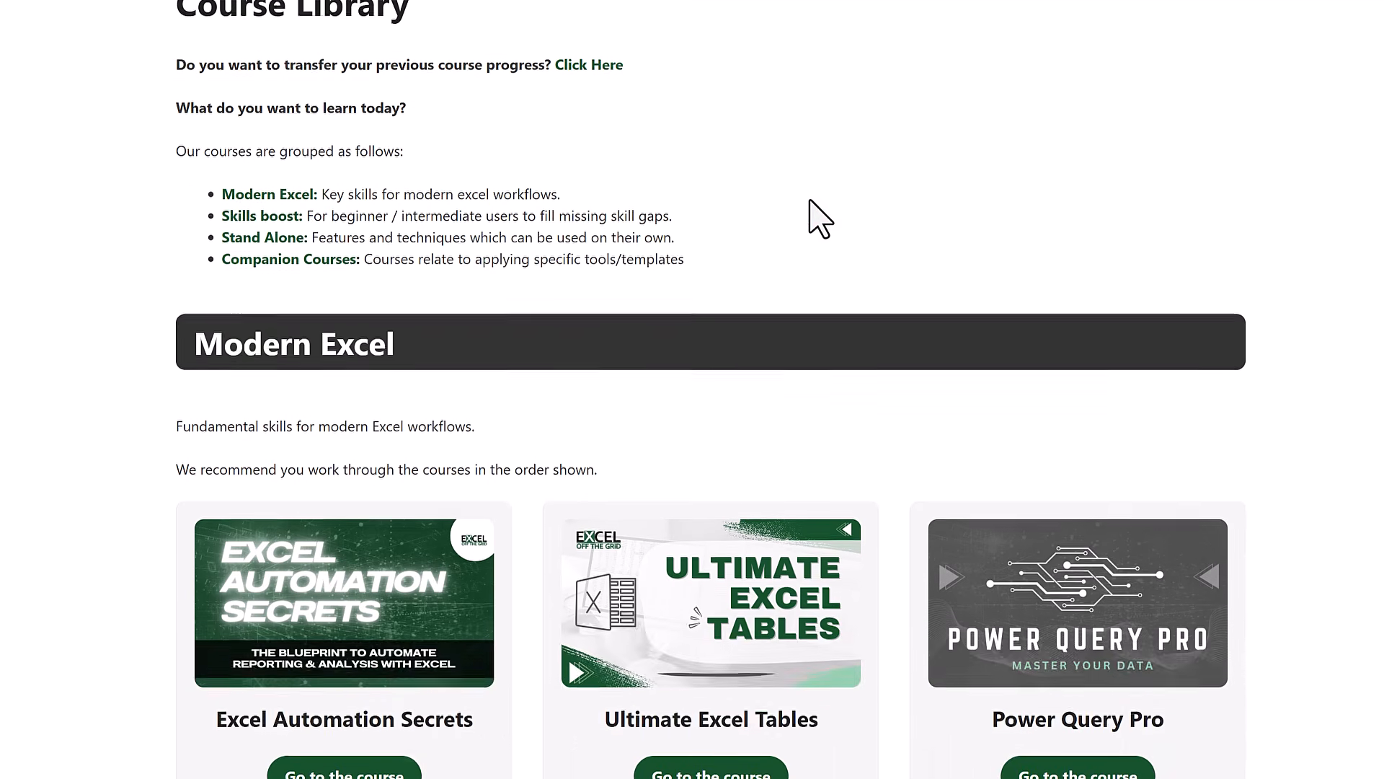
# Look through the remaining Course Library sections, from Modern Excel down to Companion Courses
pyautogui.scroll(-5, 820, 216)
pyautogui.scroll(-4, 820, 218)
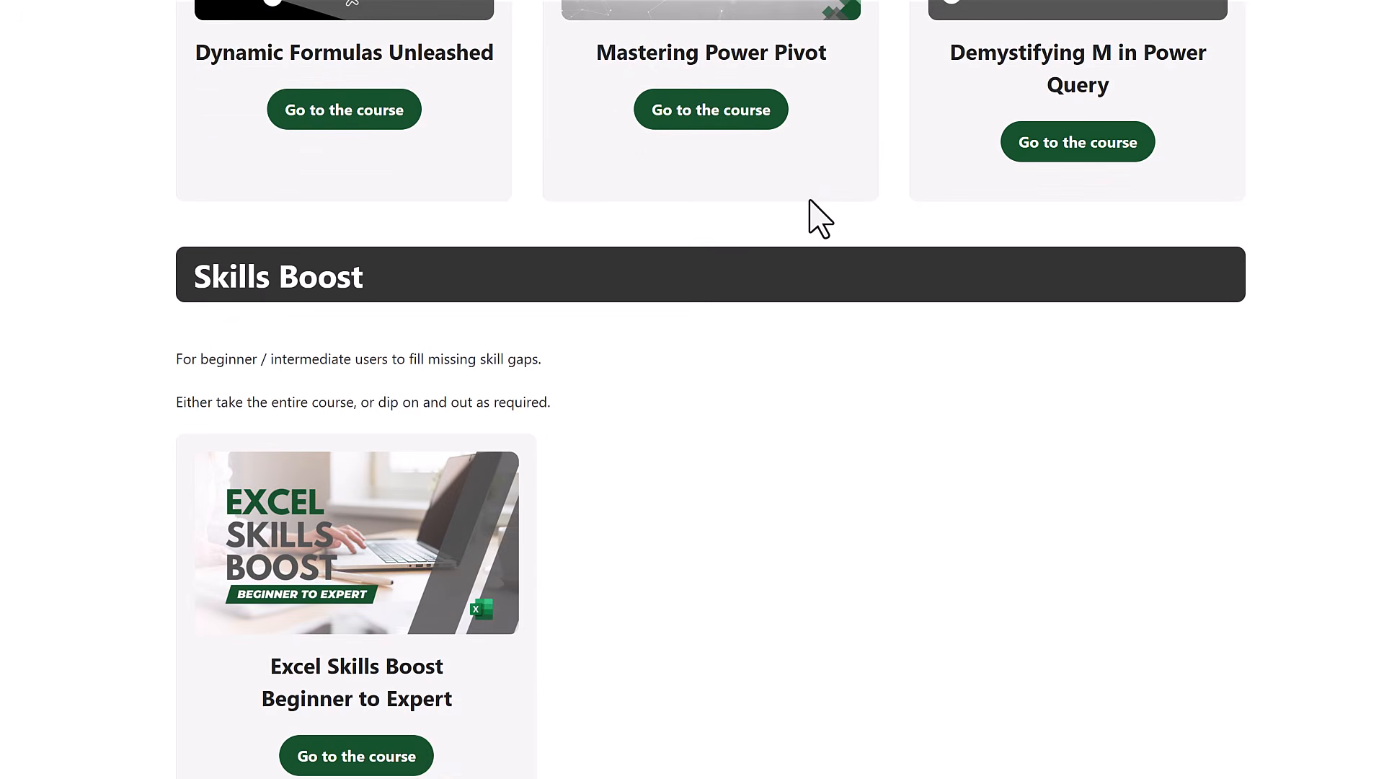
pyautogui.scroll(-15, 821, 218)
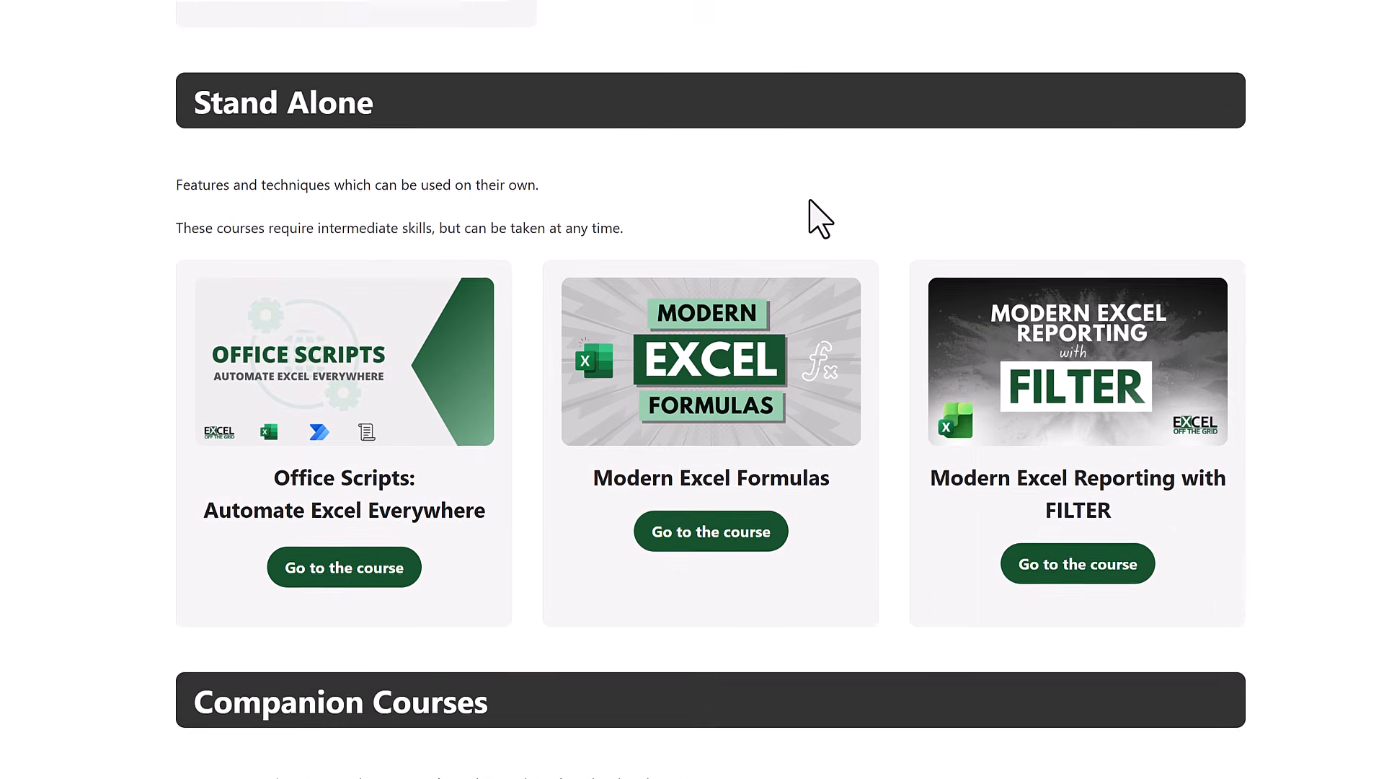
pyautogui.scroll(-2, 820, 218)
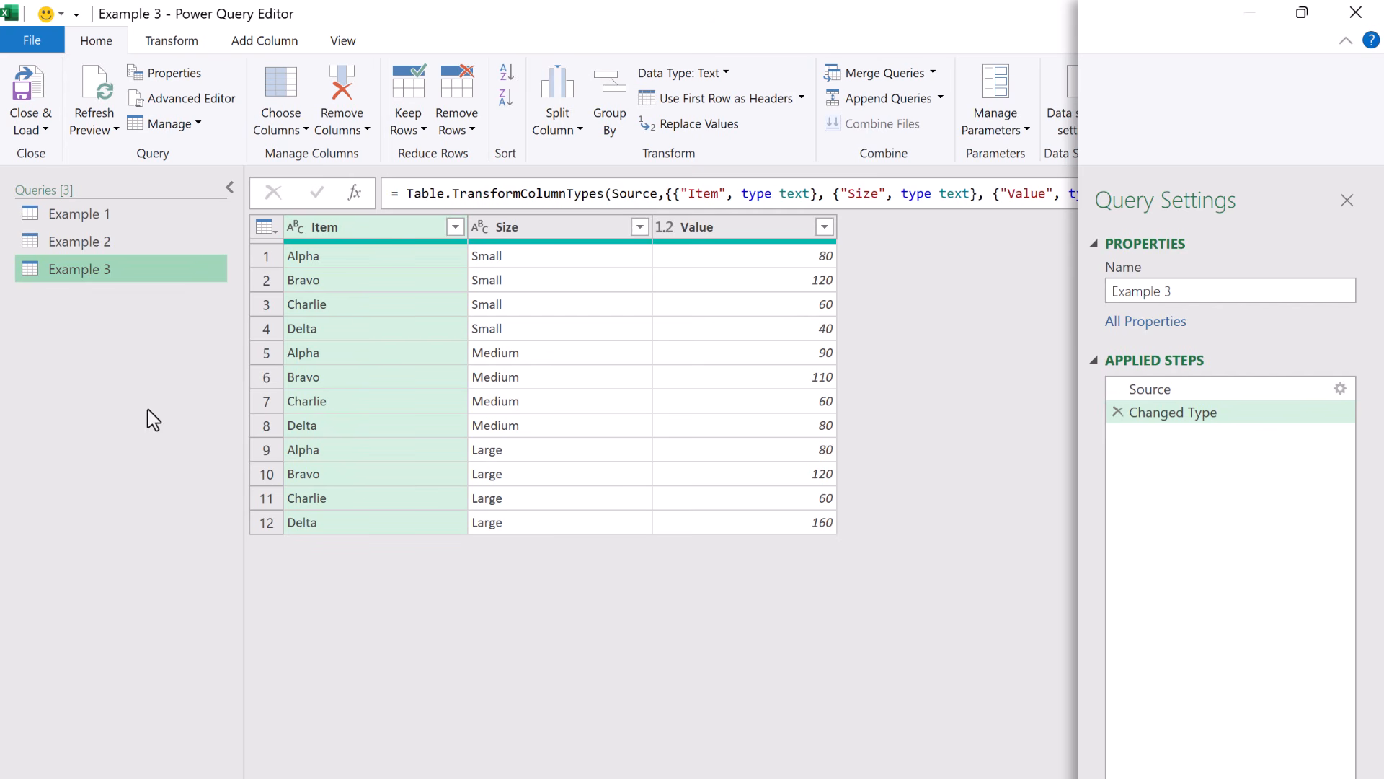
# Switch to the Power Query Editor and open Replace Values for the Value column of Example 3
pyautogui.click(730, 234)
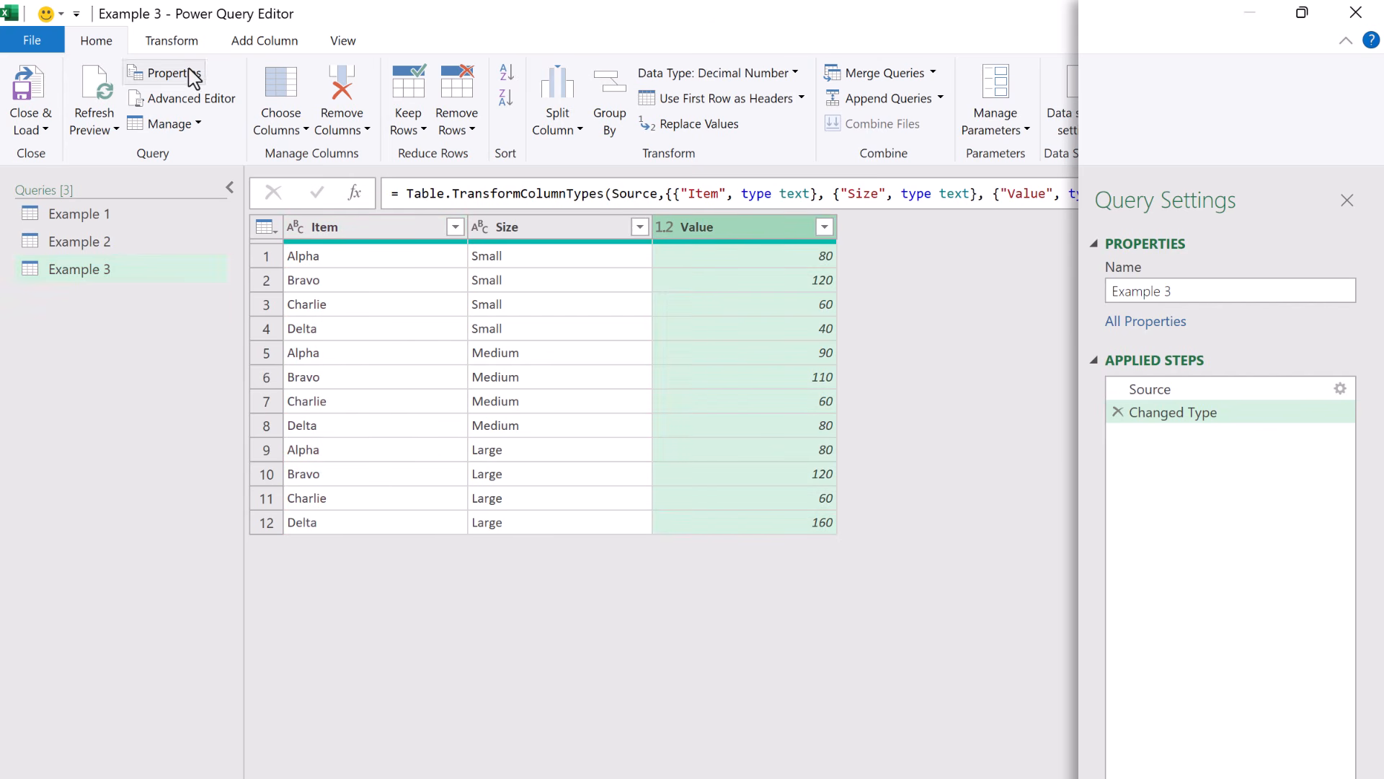
pyautogui.click(171, 40)
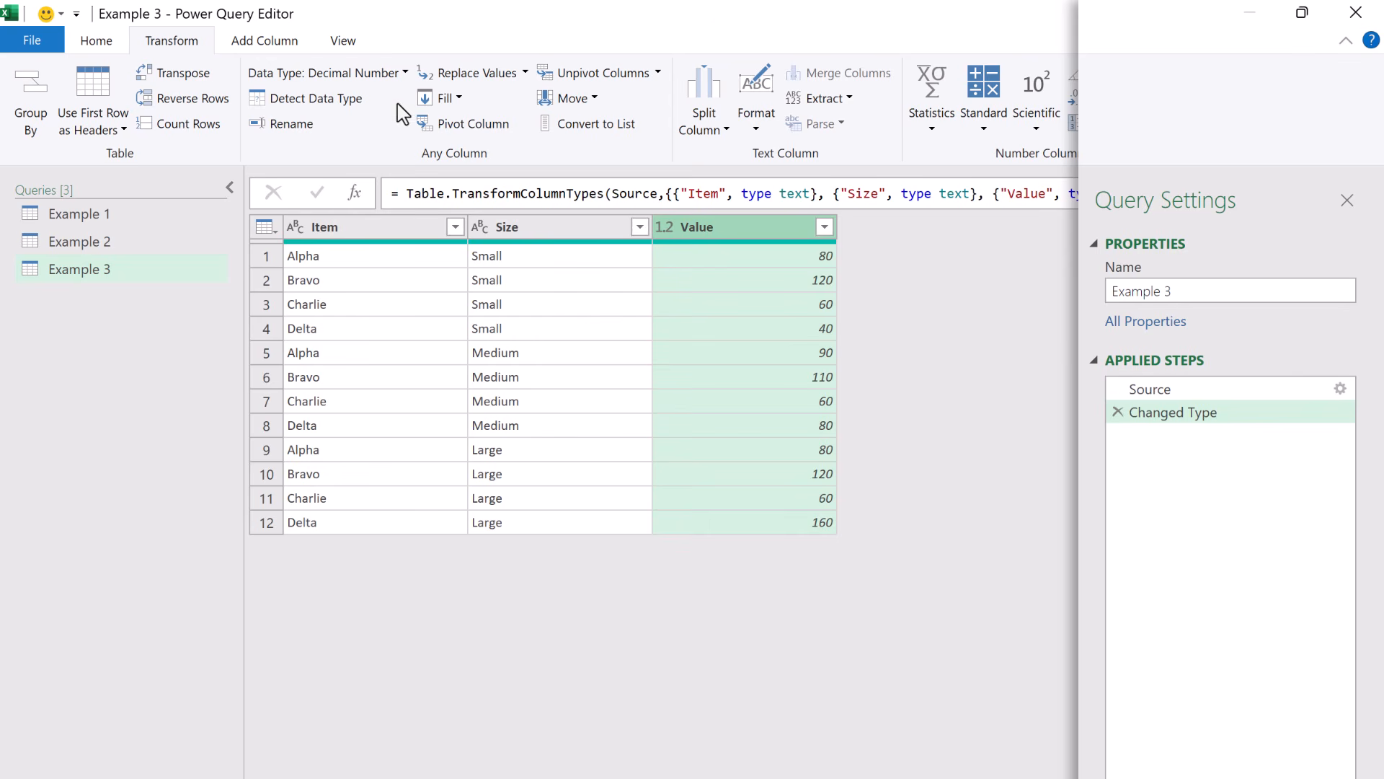
pyautogui.click(475, 72)
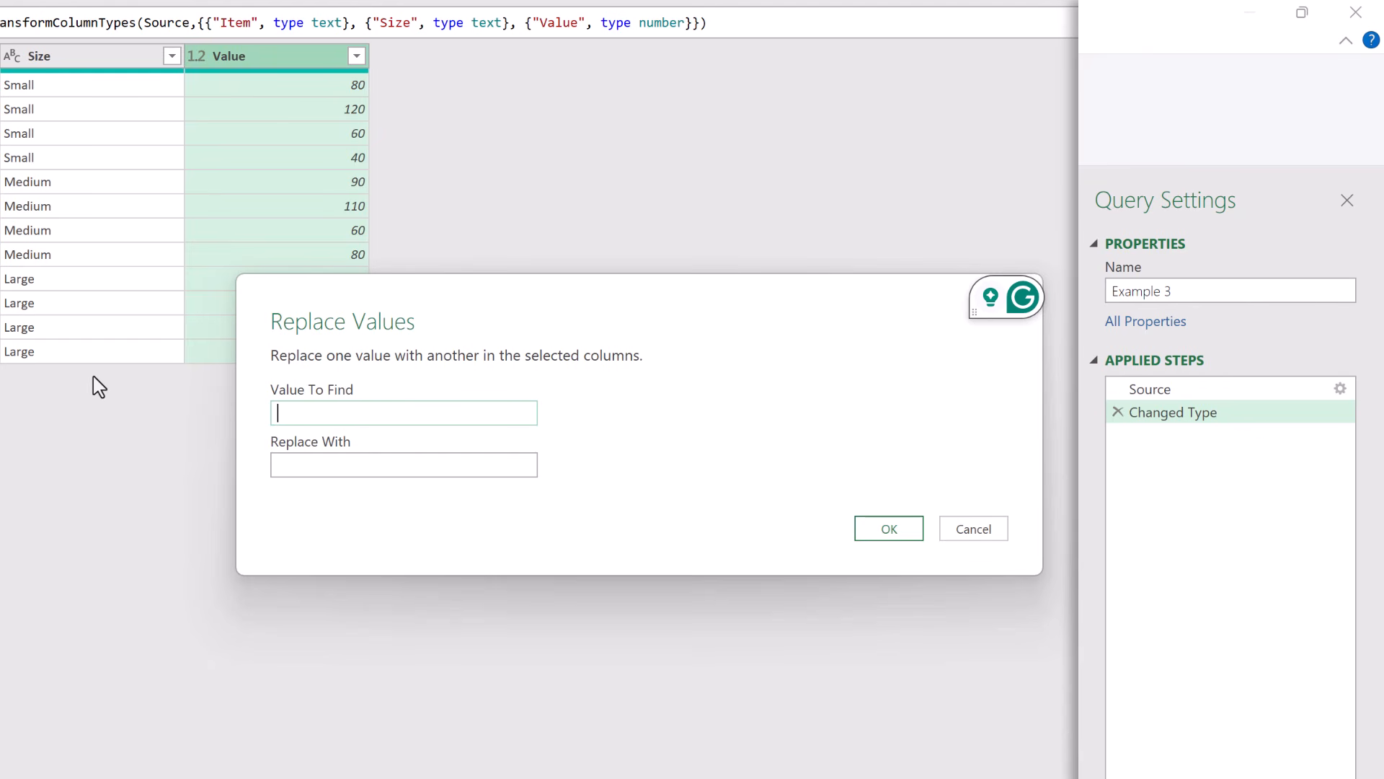
pyautogui.write('"A"')
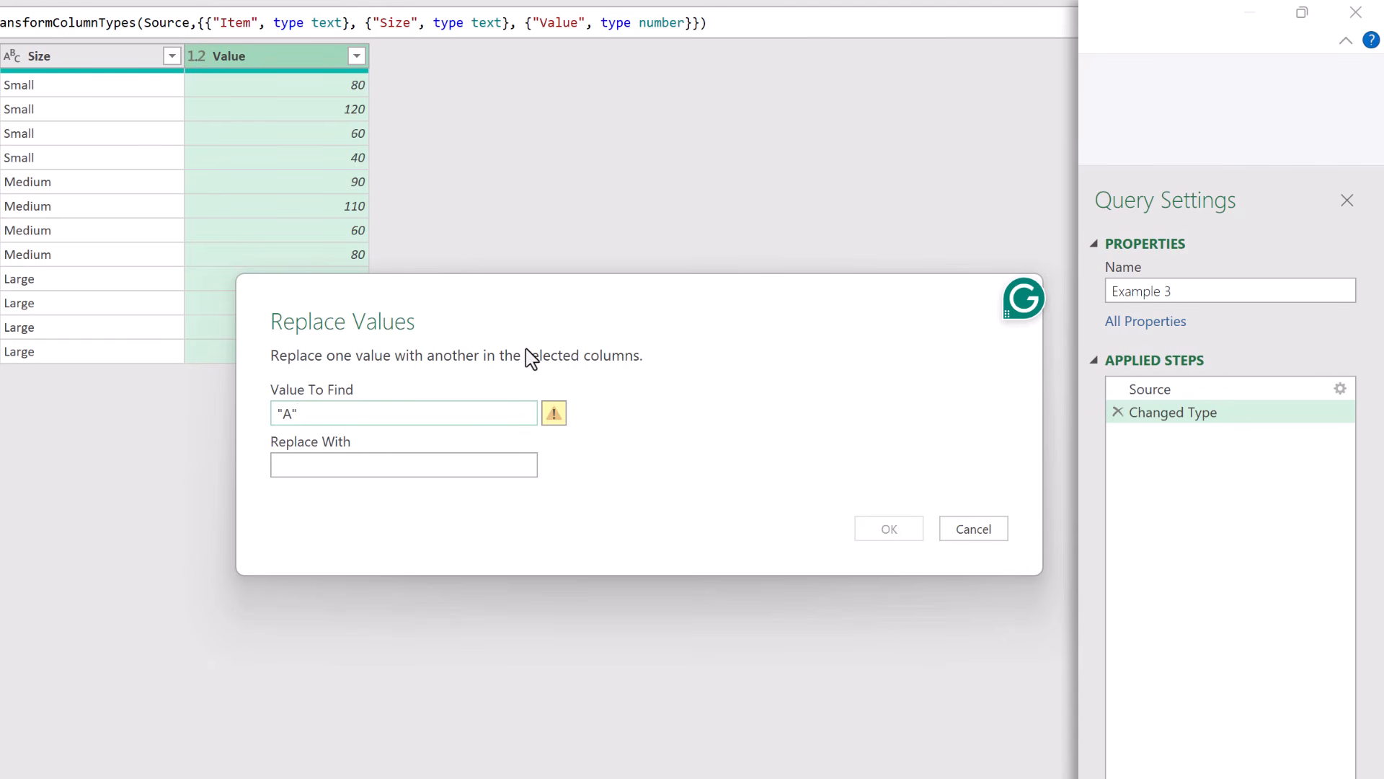
pyautogui.press('BackSpace')
pyautogui.press('BackSpace')
pyautogui.press('BackSpace')
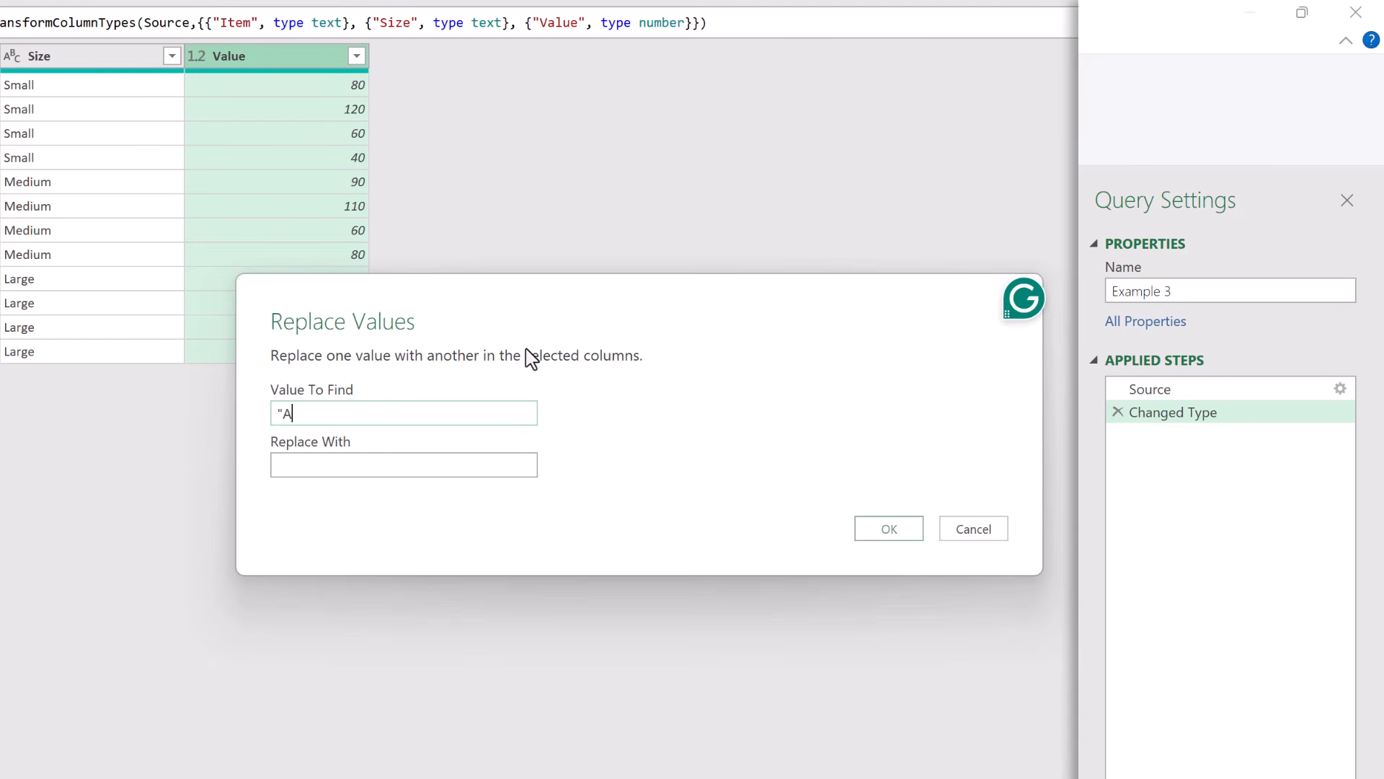
# Replace the value 1 with 2 in the Value column as placeholder values
pyautogui.write('1')
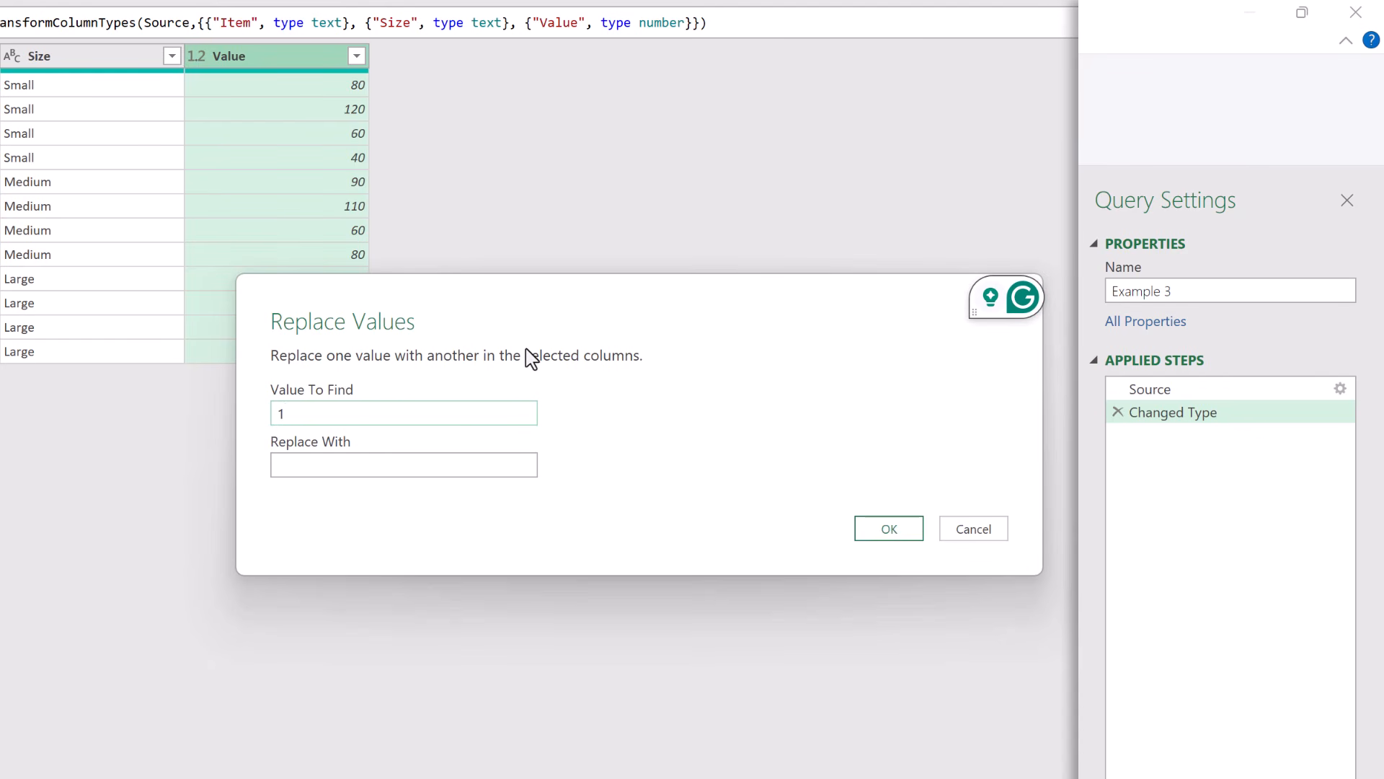
pyautogui.click(383, 472)
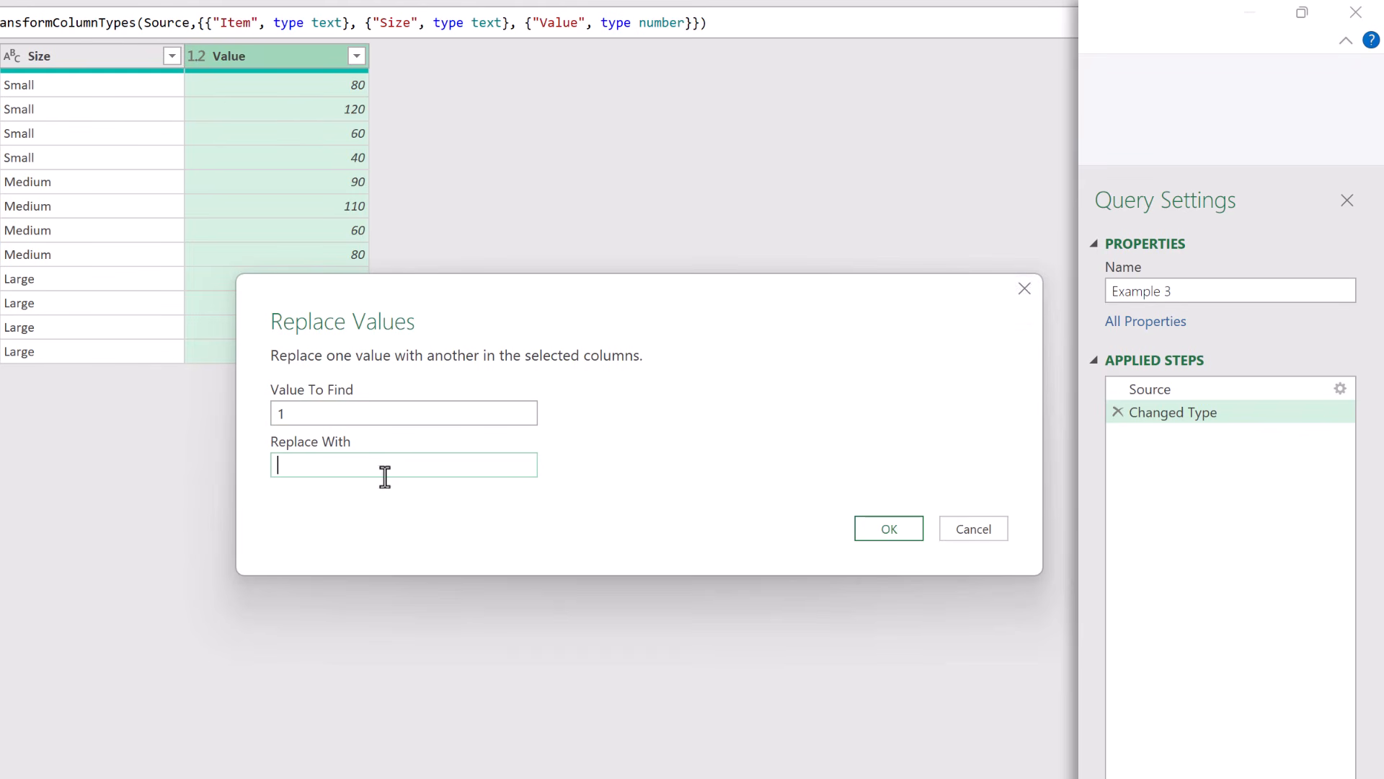
pyautogui.write('2')
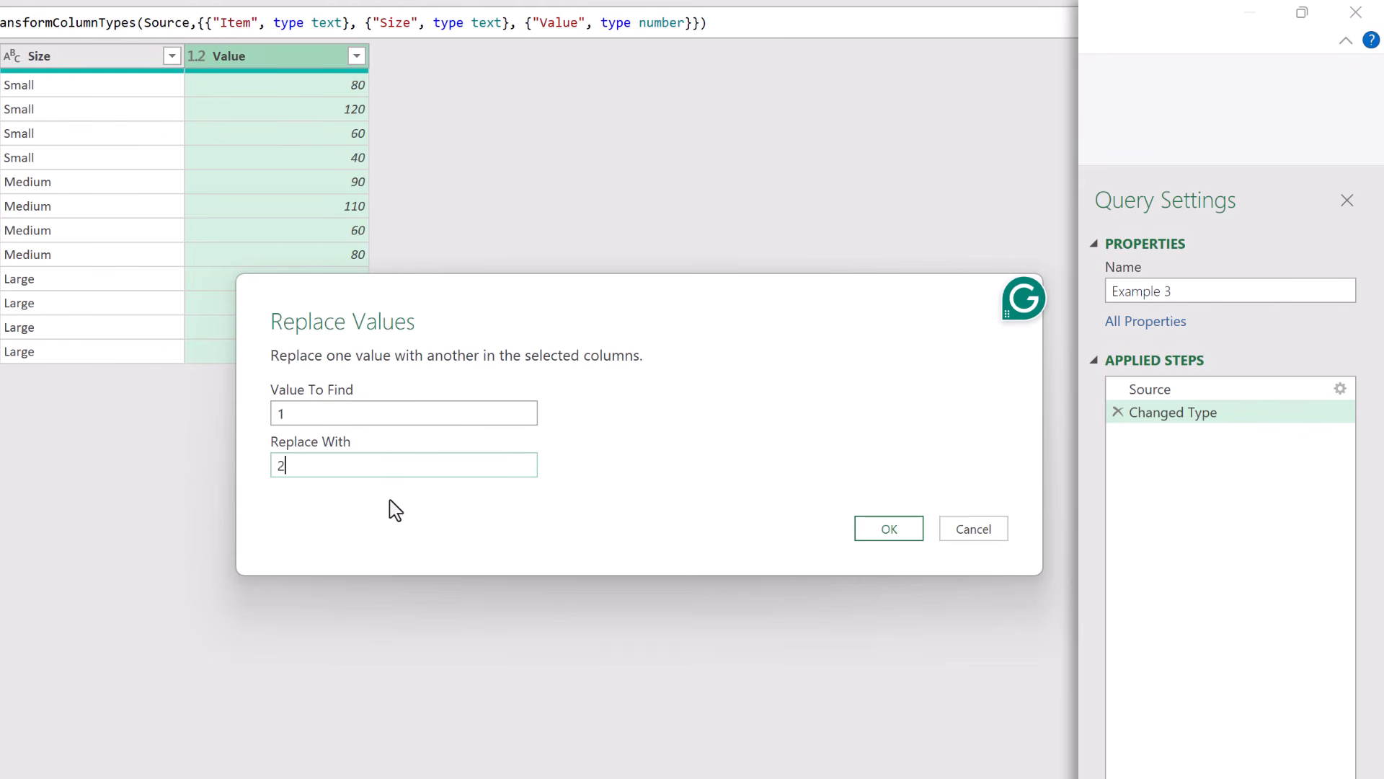
pyautogui.click(867, 531)
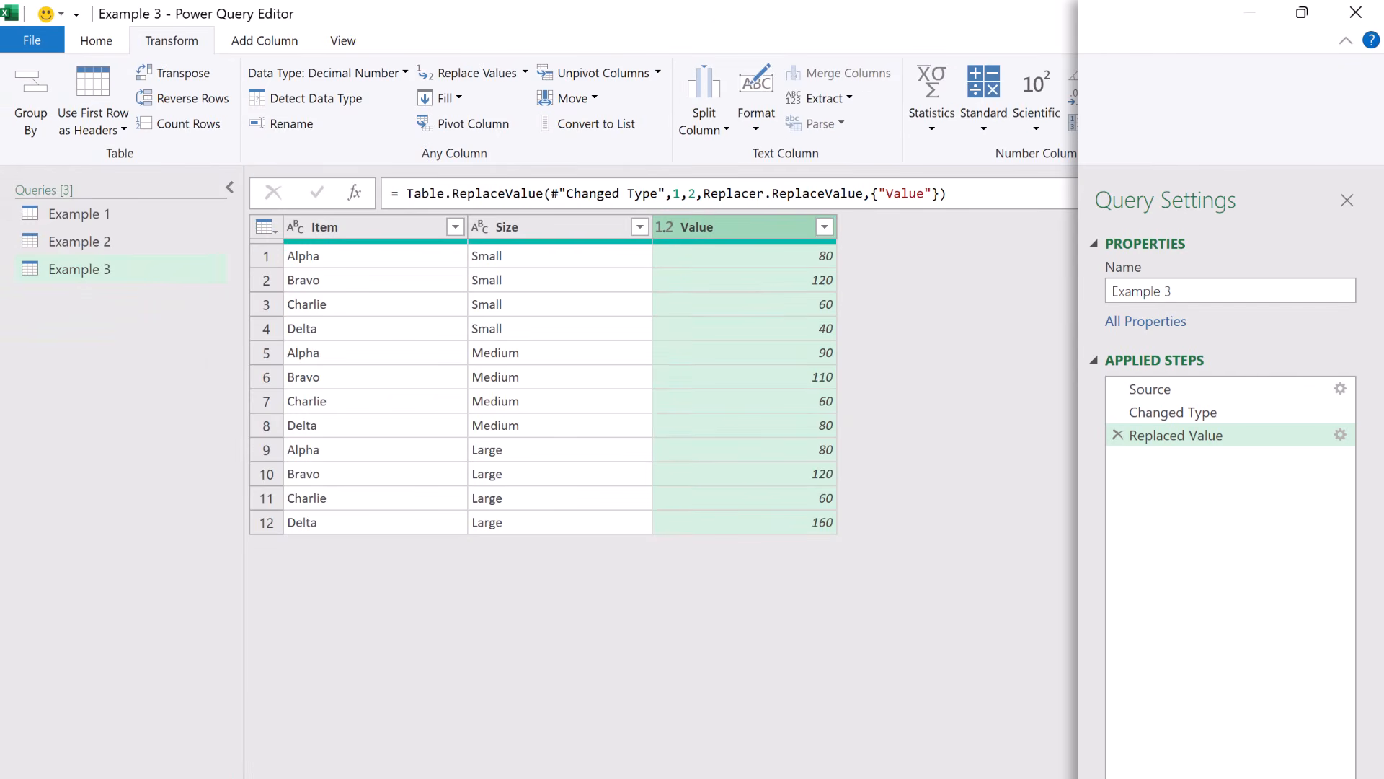
# Break the Table.ReplaceValue formula into separate lines before the 1, the 2 and Replacer.ReplaceValue
pyautogui.click(672, 194)
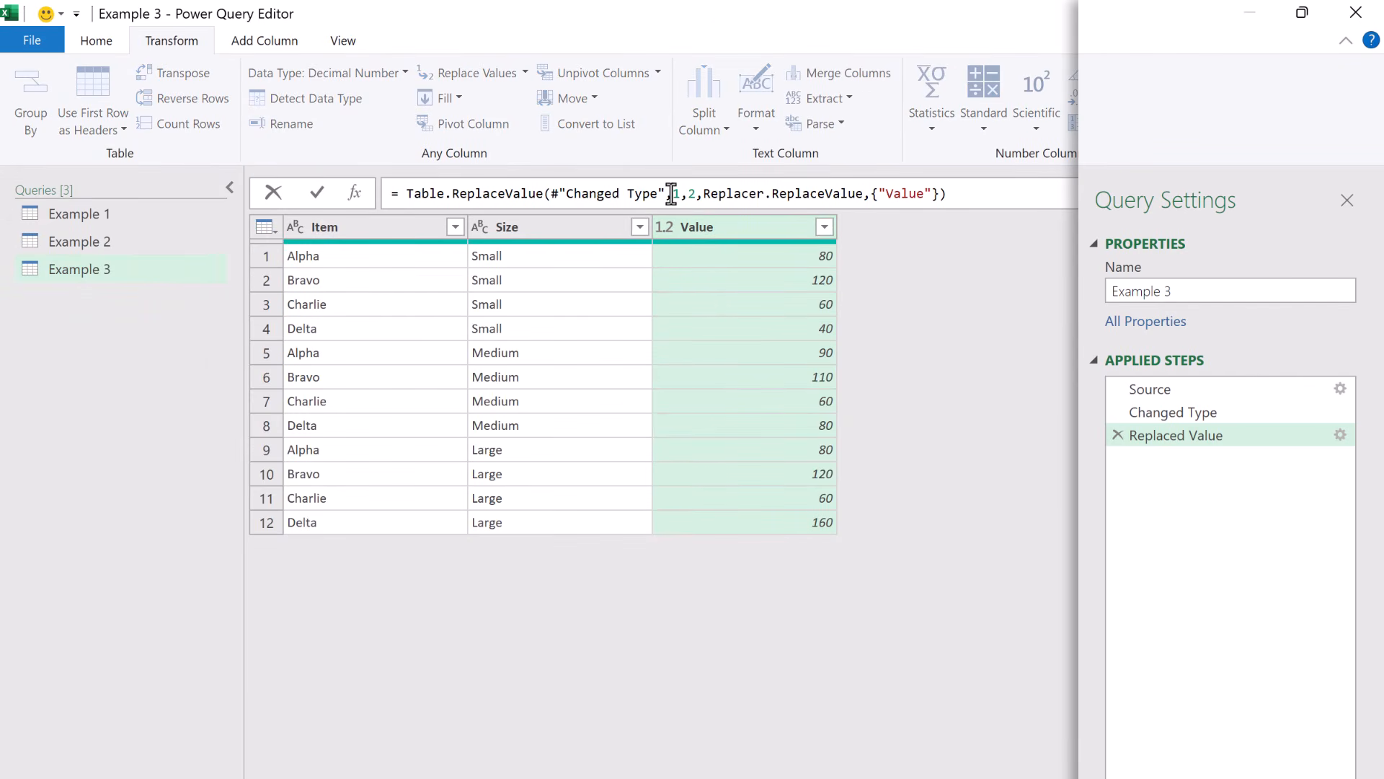
pyautogui.hotkey('shift', 'Return')
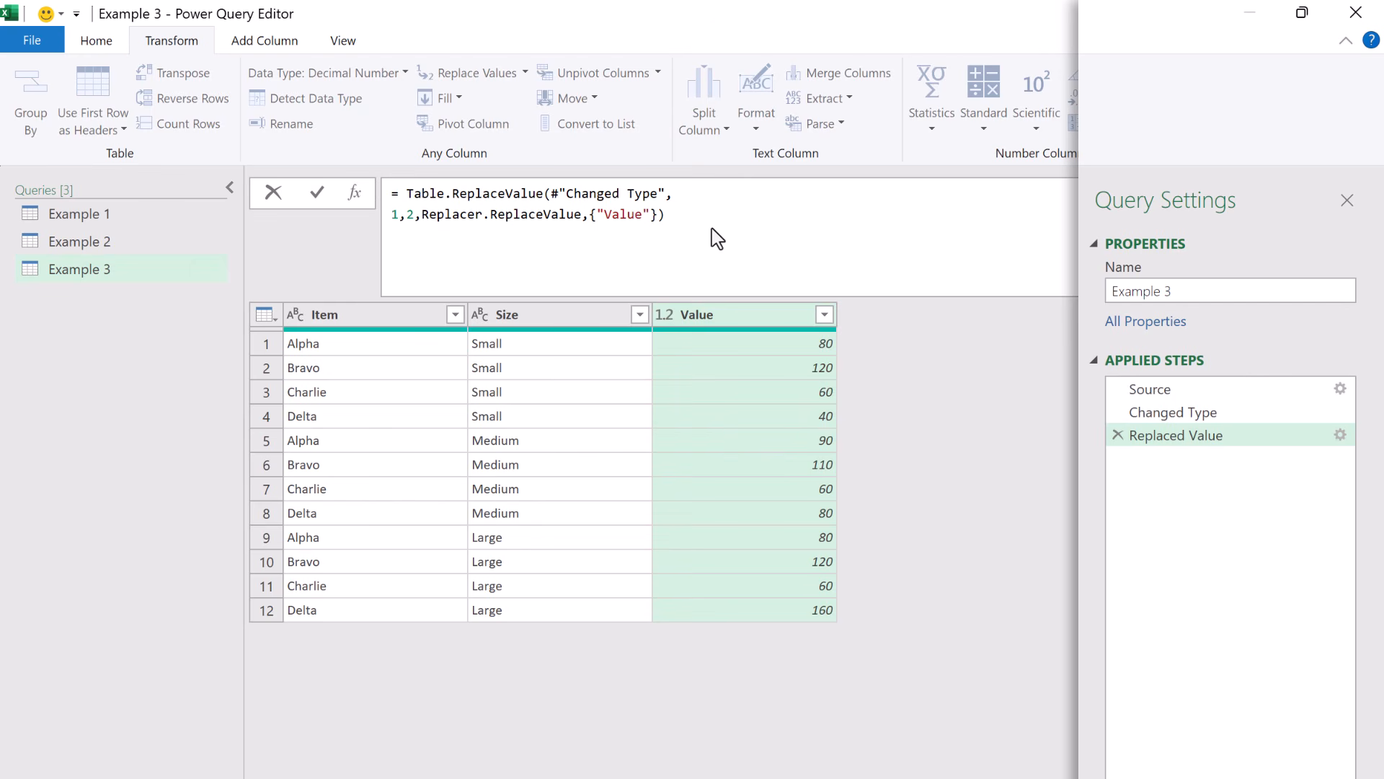
pyautogui.click(409, 217)
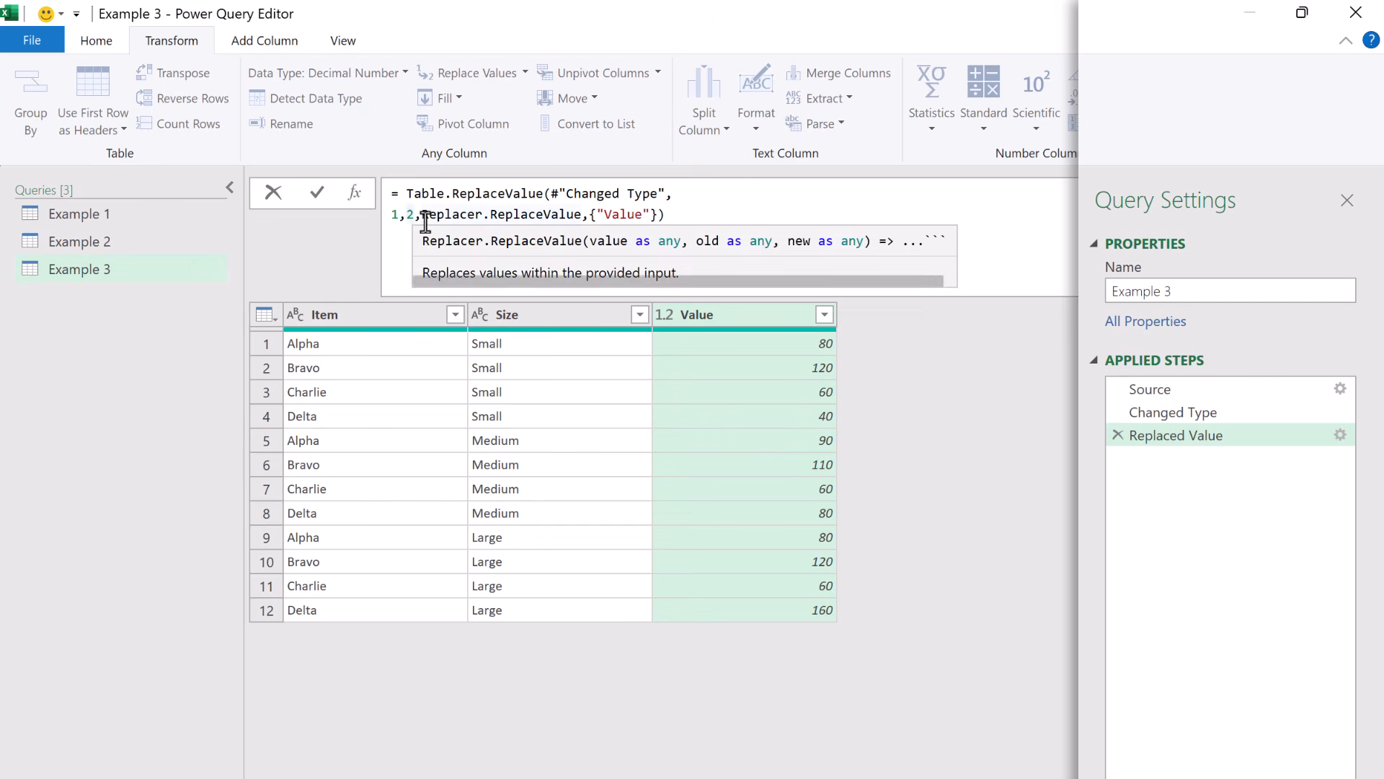
pyautogui.hotkey('shift', 'Return')
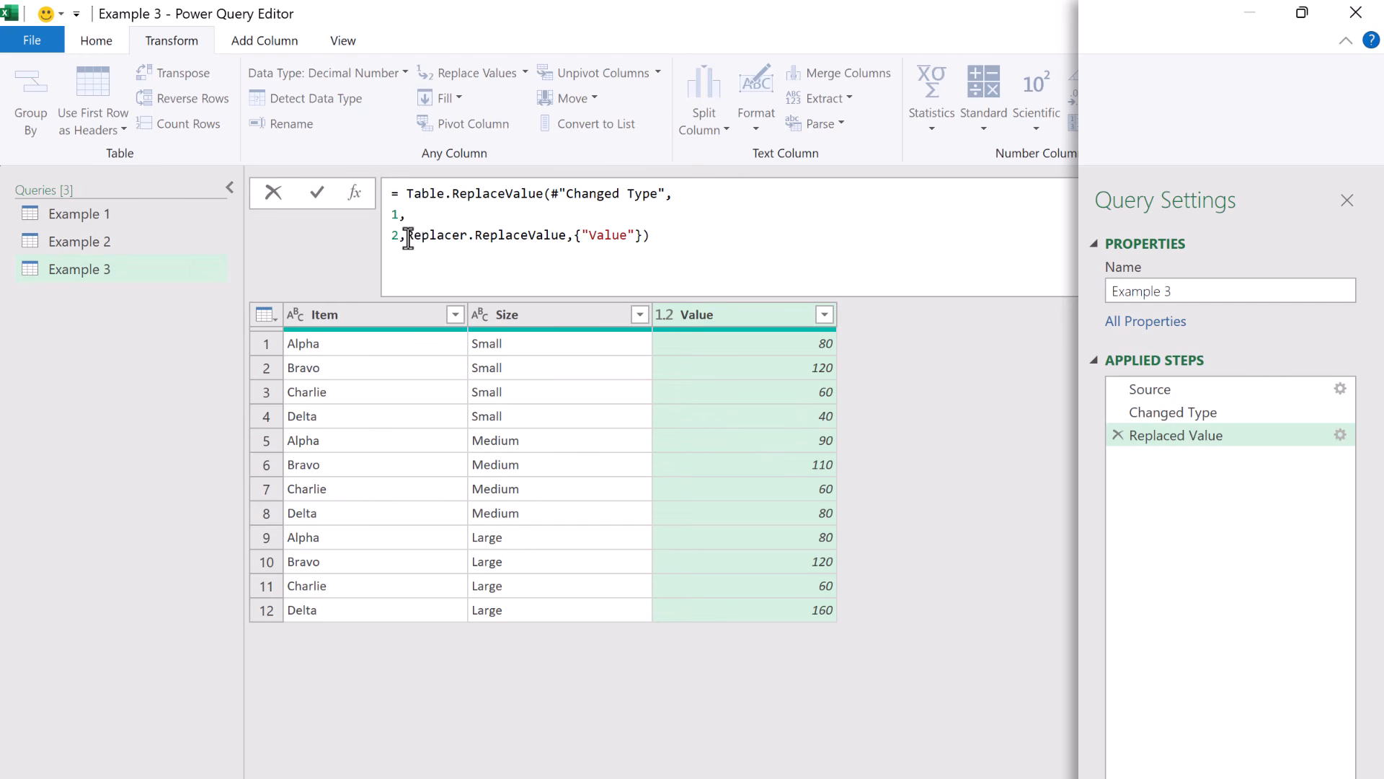
pyautogui.click(406, 235)
pyautogui.hotkey('shift', 'Return')
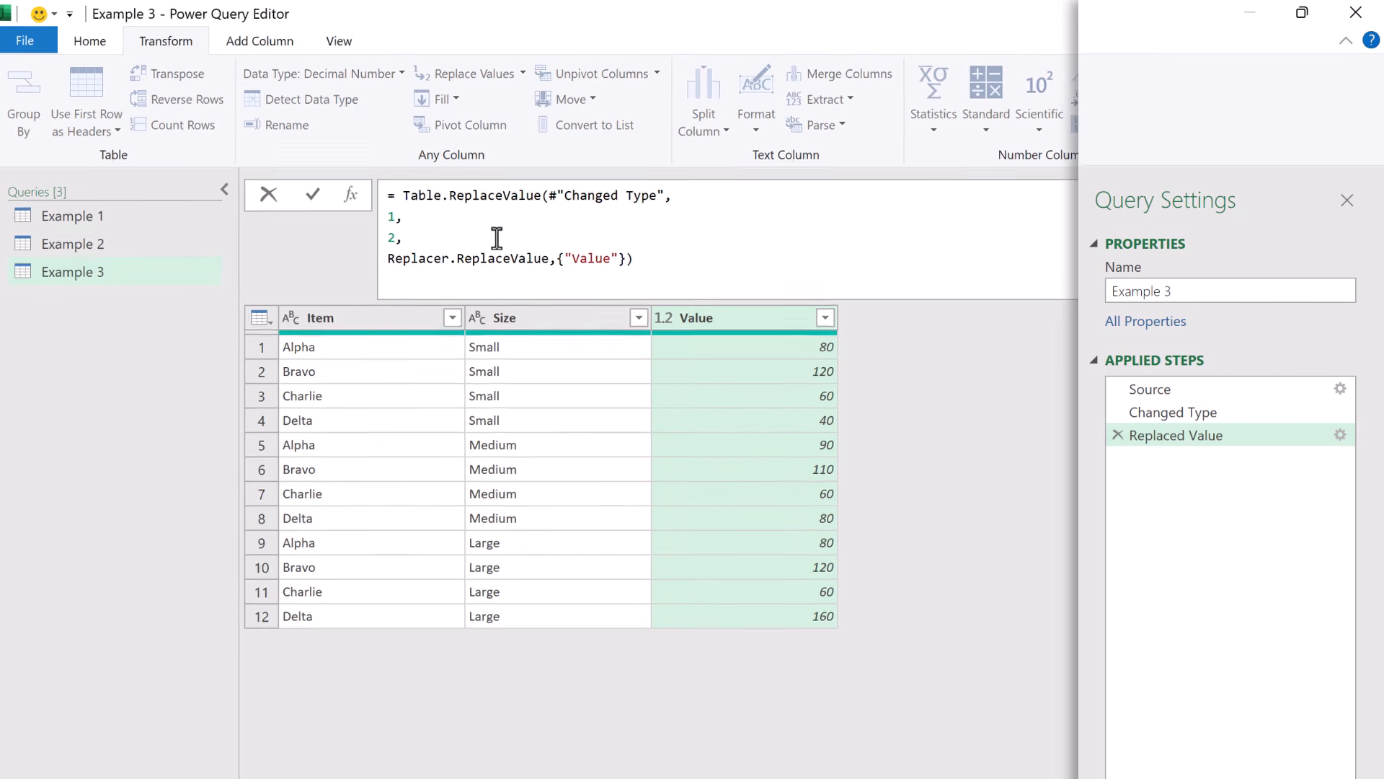
# Change the value-to-find argument 1 to each [Value] and apply the formula
pyautogui.click(274, 292)
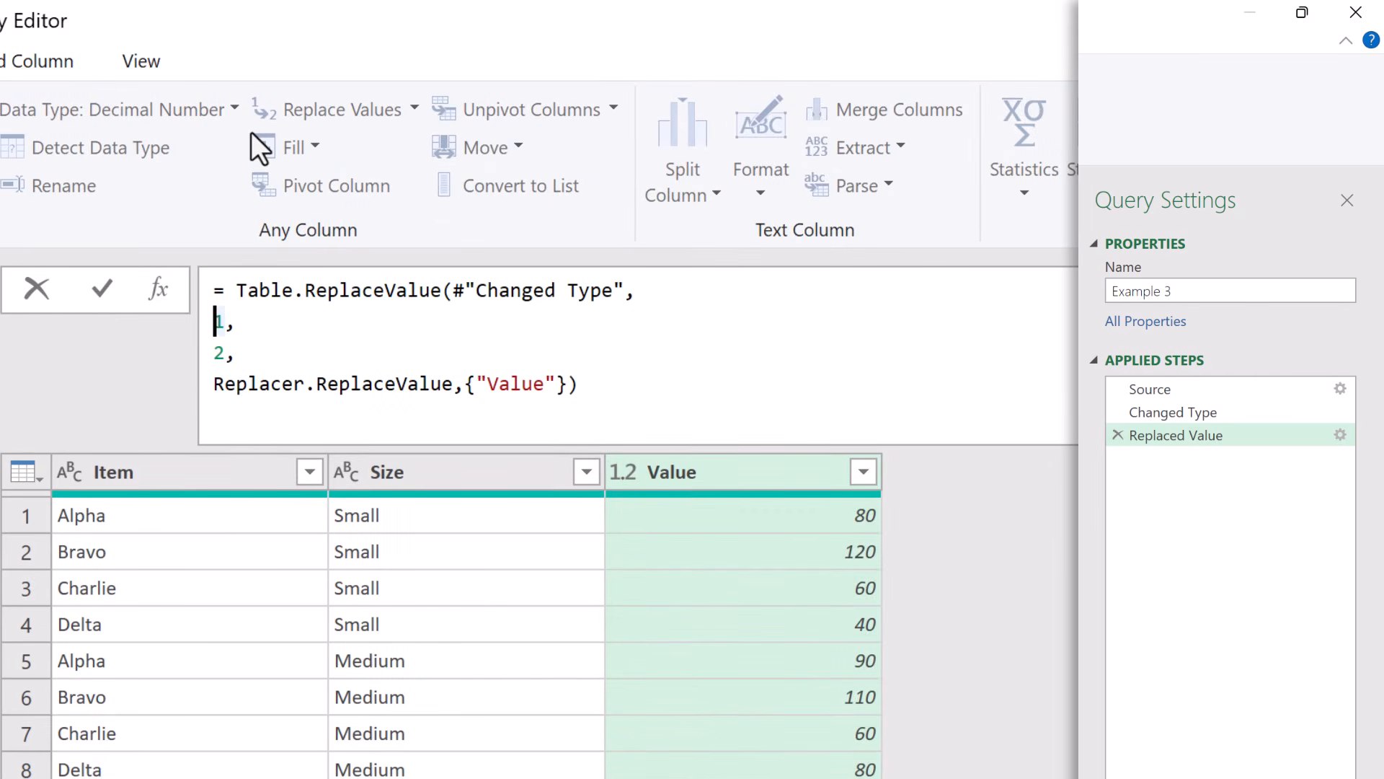
pyautogui.press('Delete')
pyautogui.write('each [Value')
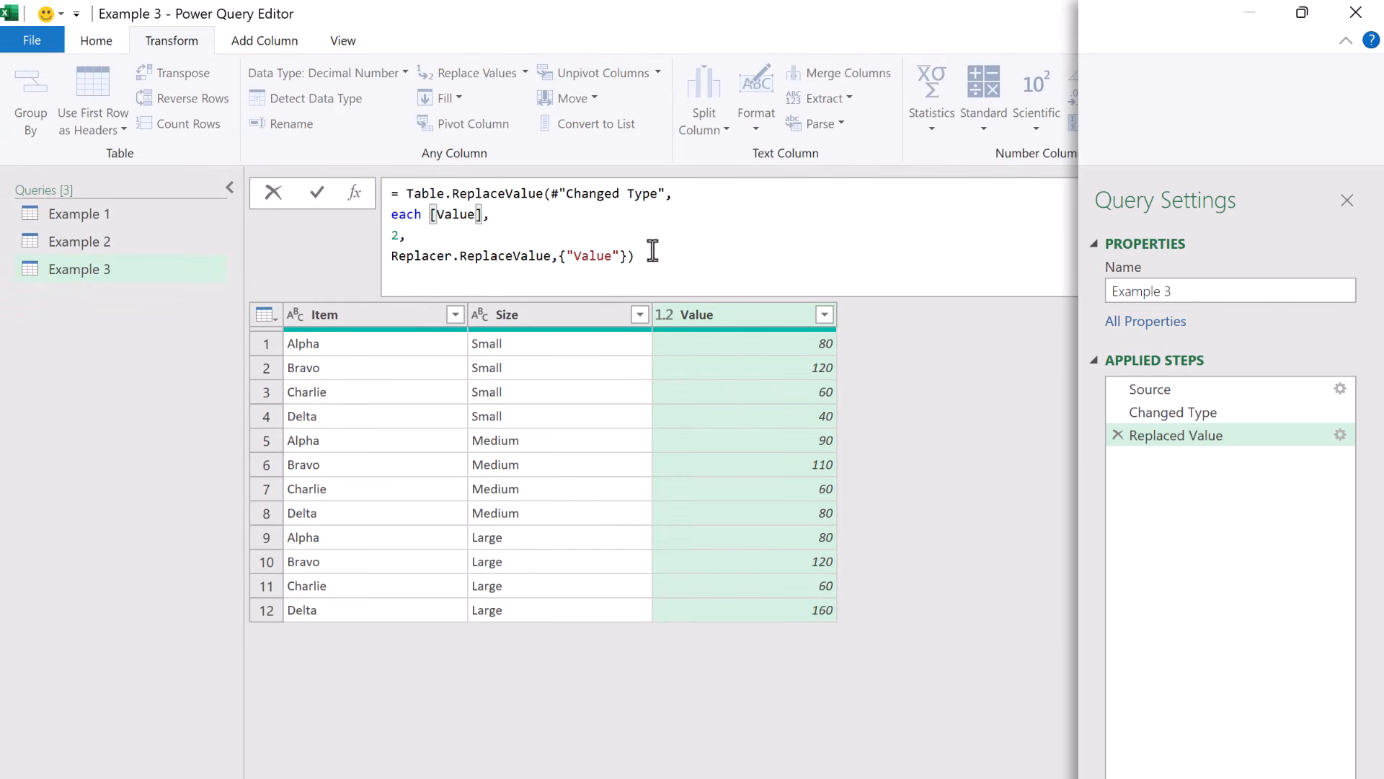
pyautogui.click(935, 380)
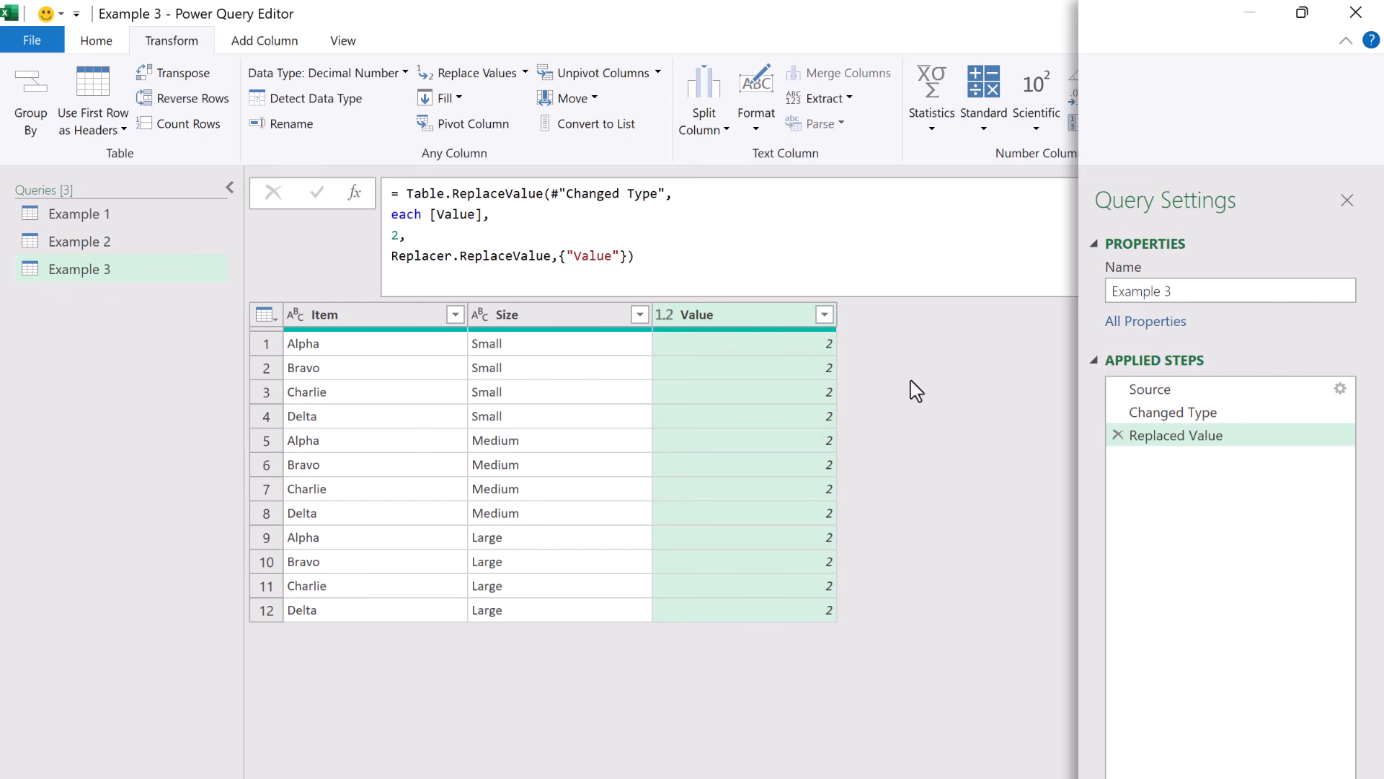
# Substitute the replacement argument 2 with each if [Value] >= 100 or [Size] = "Large" then
pyautogui.click(399, 235)
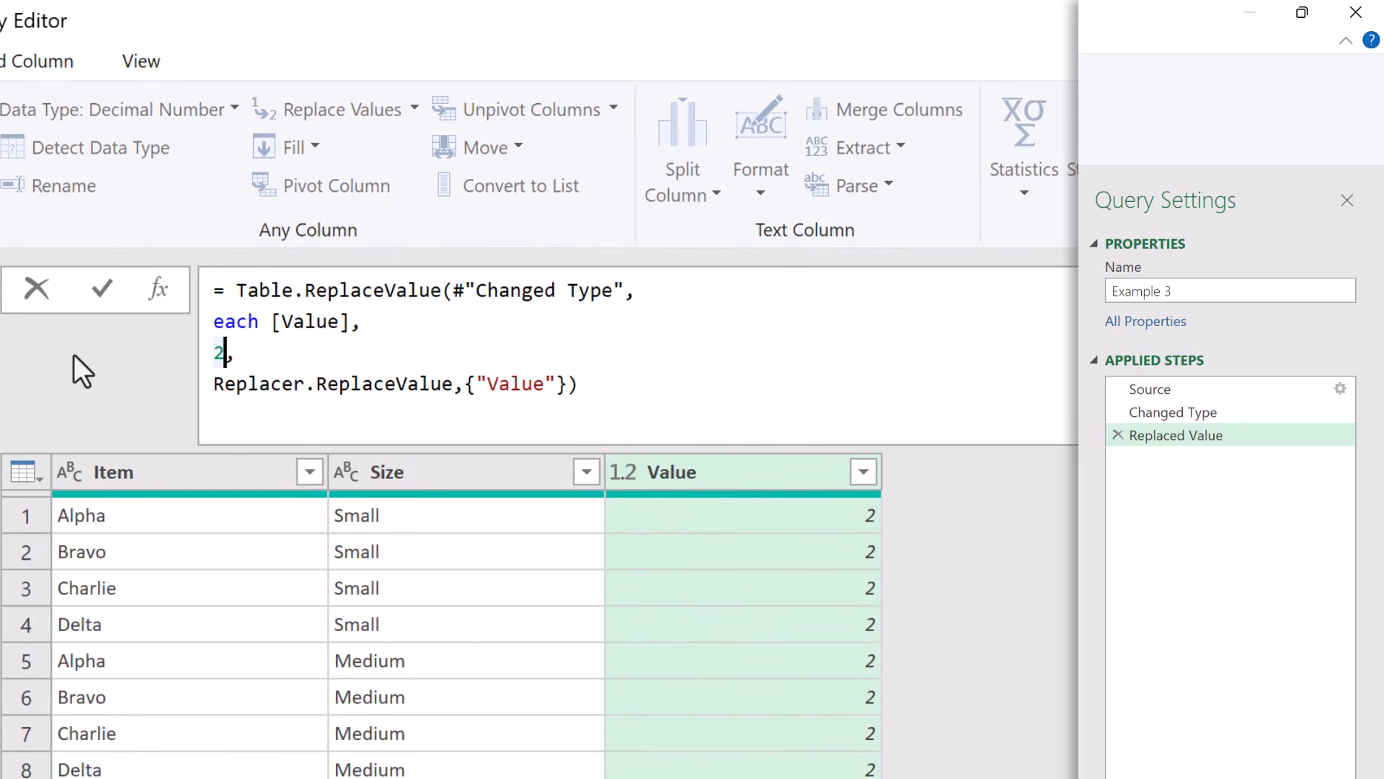
pyautogui.press('BackSpace')
pyautogui.write('ea')
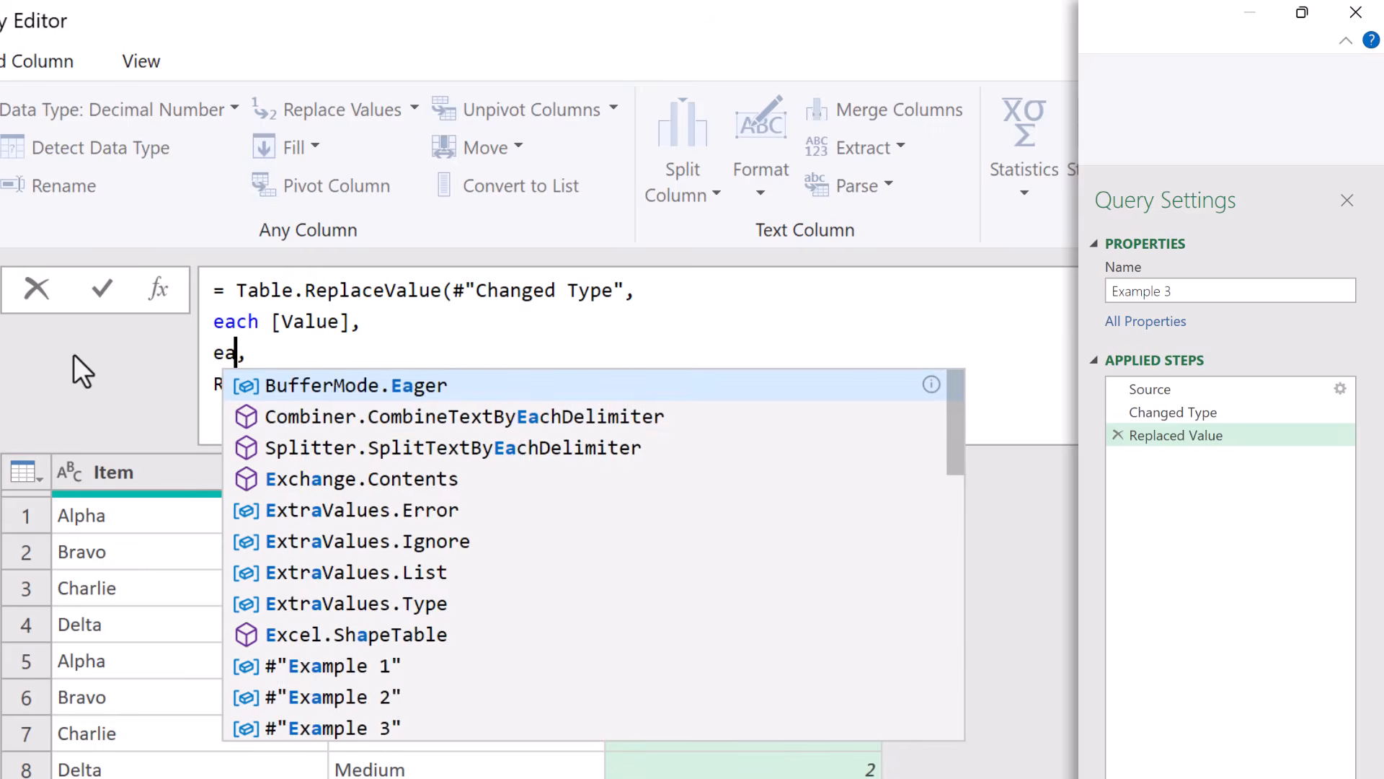
pyautogui.write('ch ')
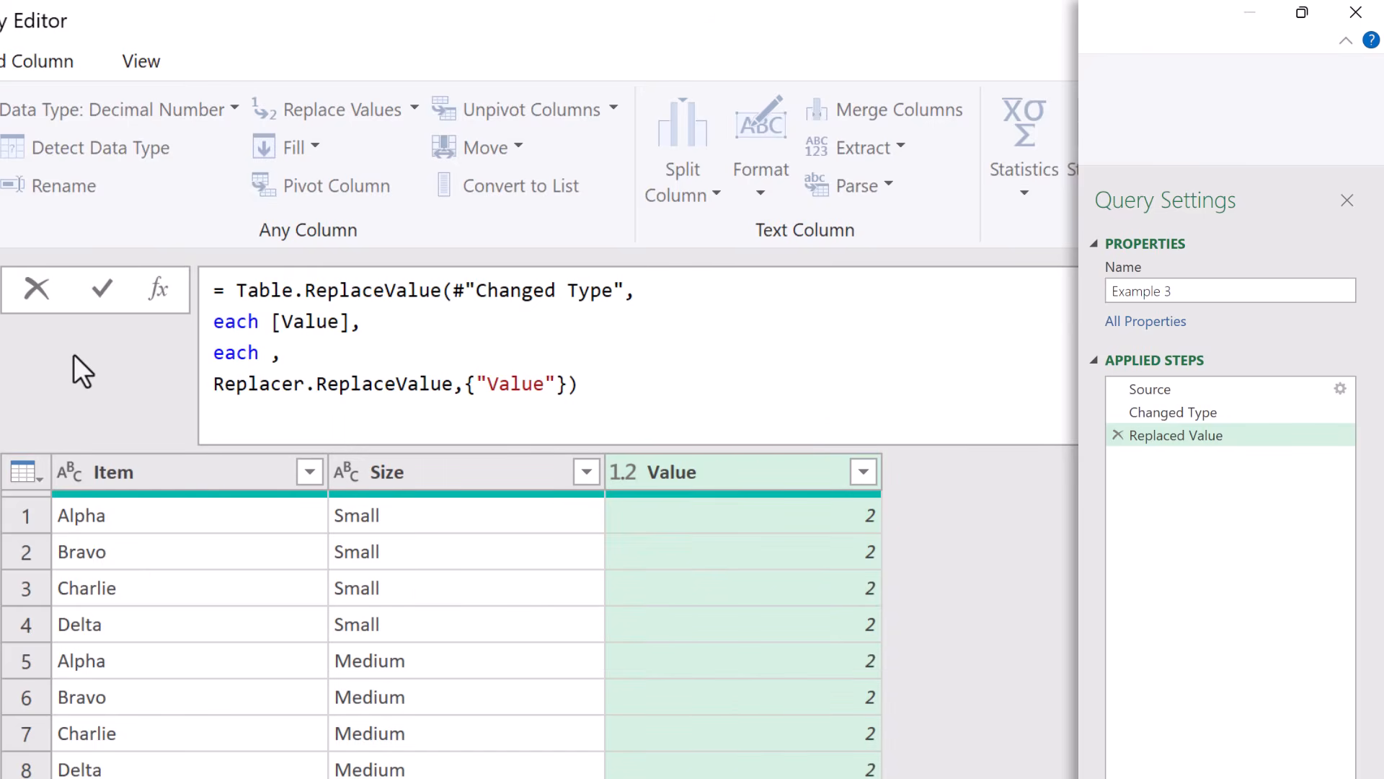
pyautogui.write('i')
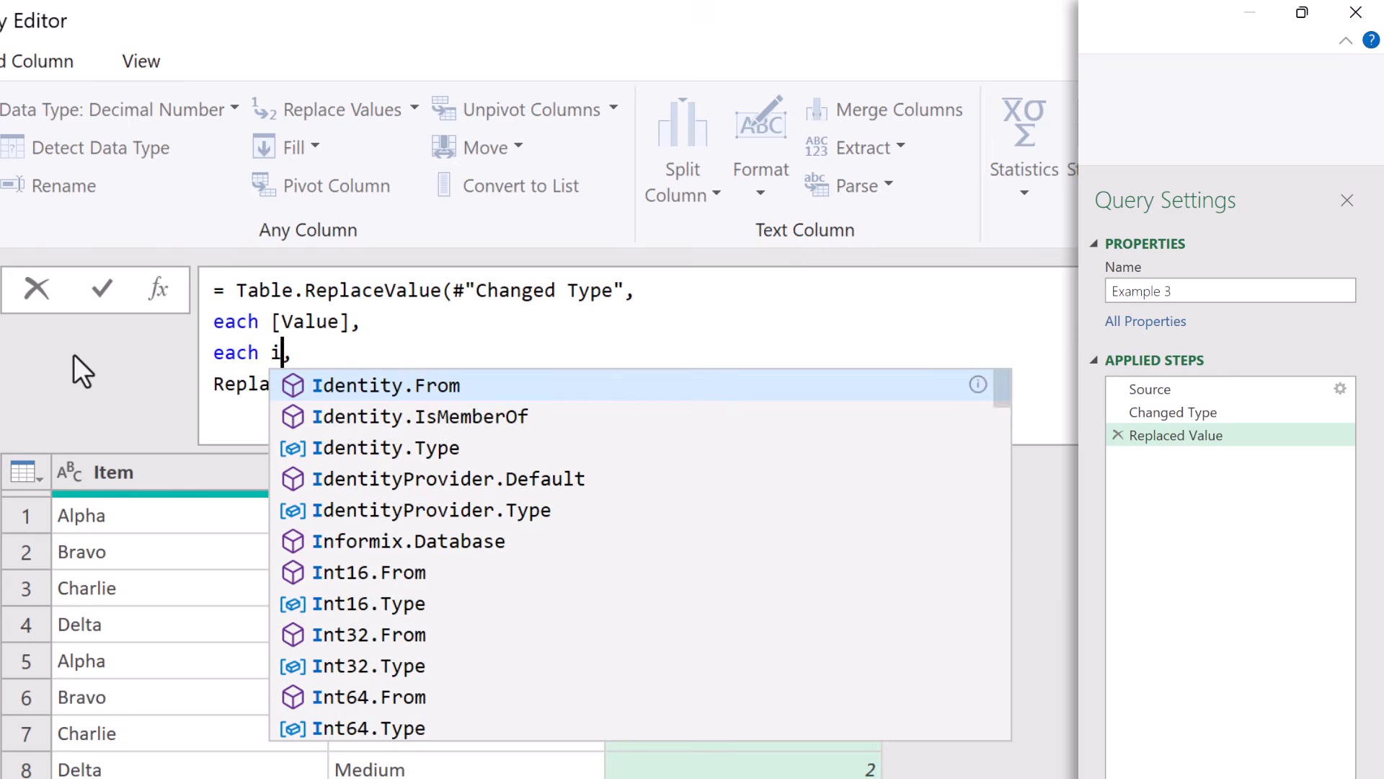
pyautogui.write('f [Va')
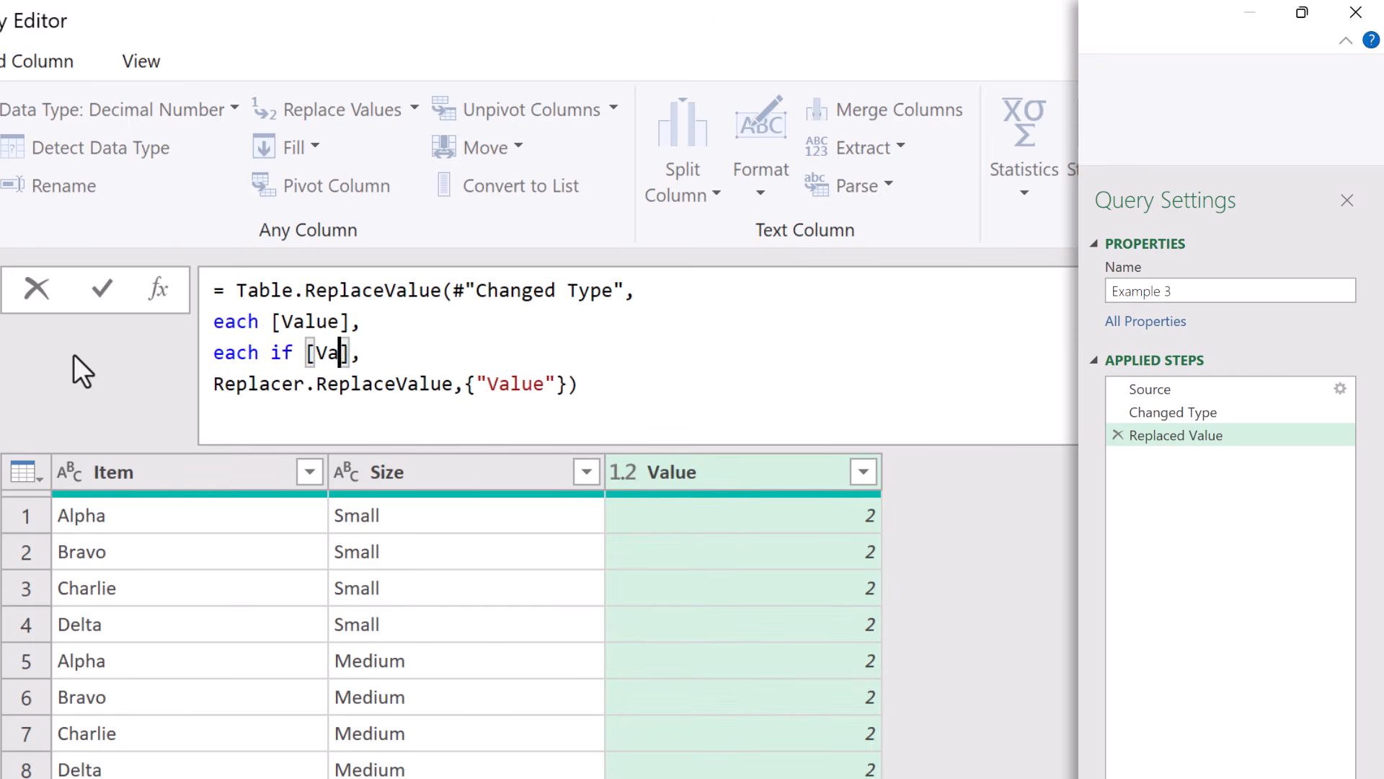
pyautogui.write('lue')
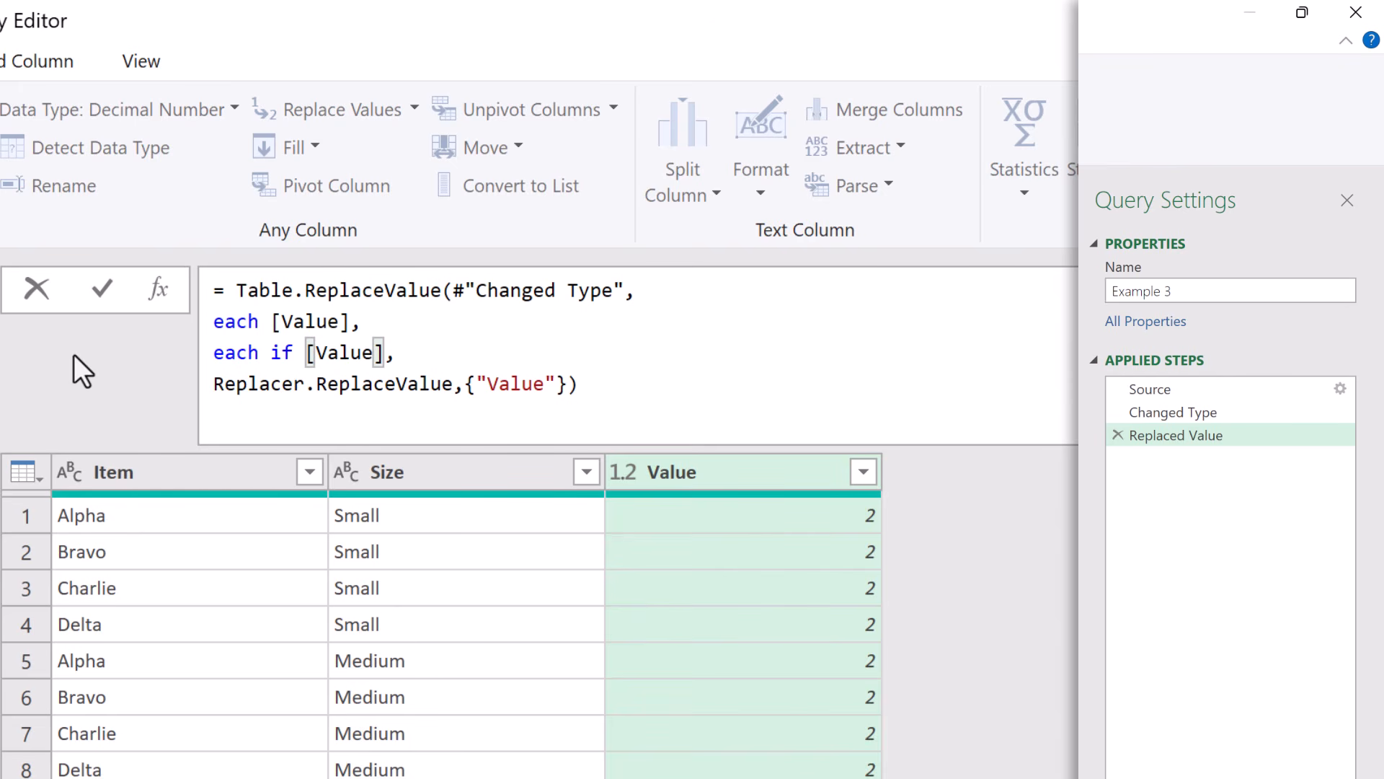
pyautogui.write('] >= 100')
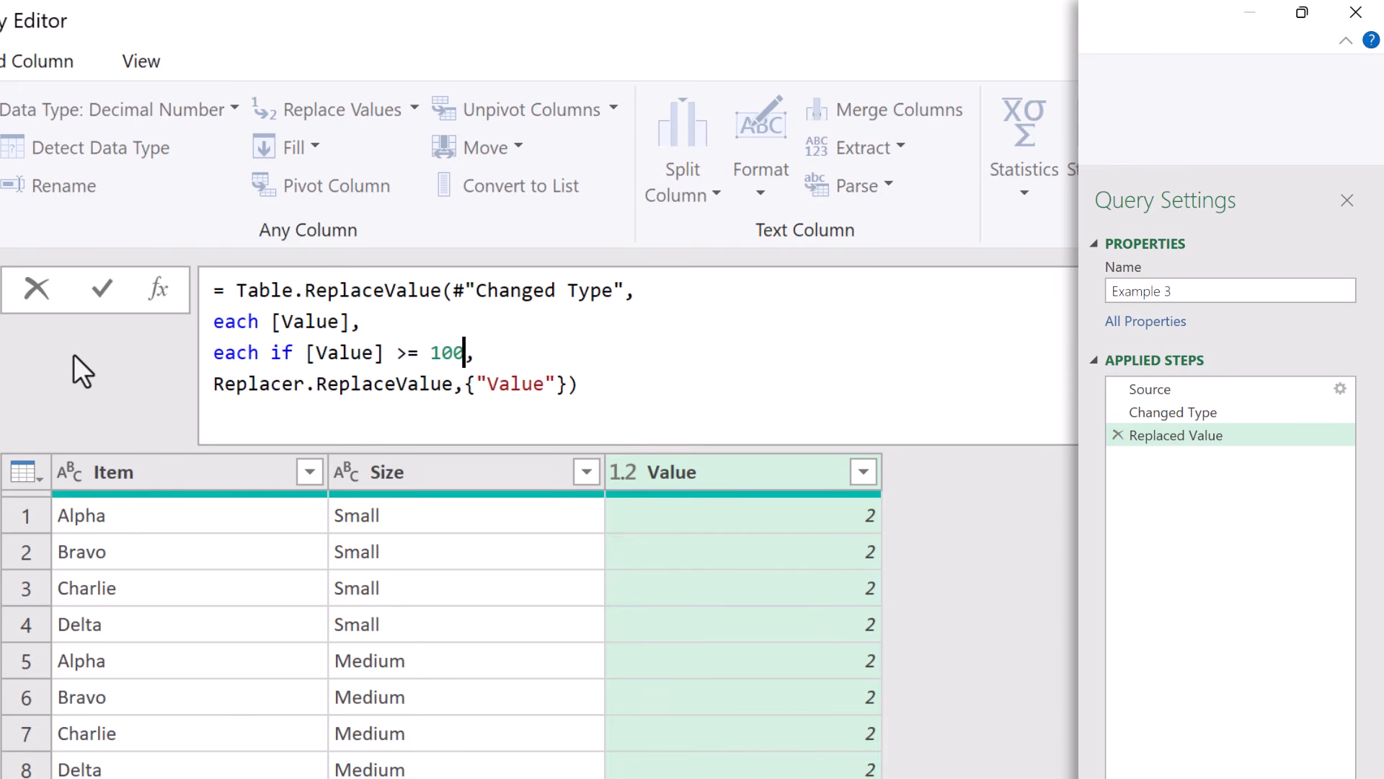
pyautogui.write(' or ')
pyautogui.write('[Size]')
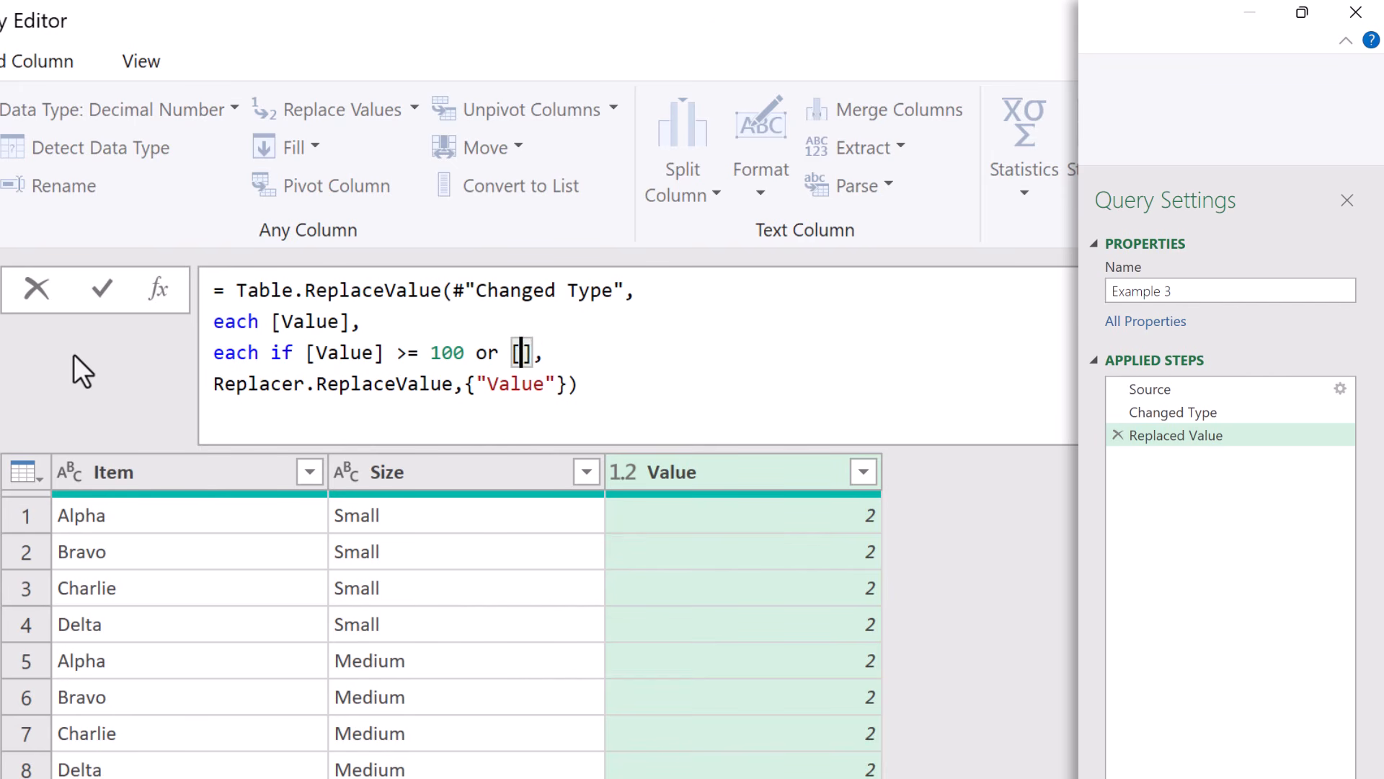
pyautogui.write(' = "')
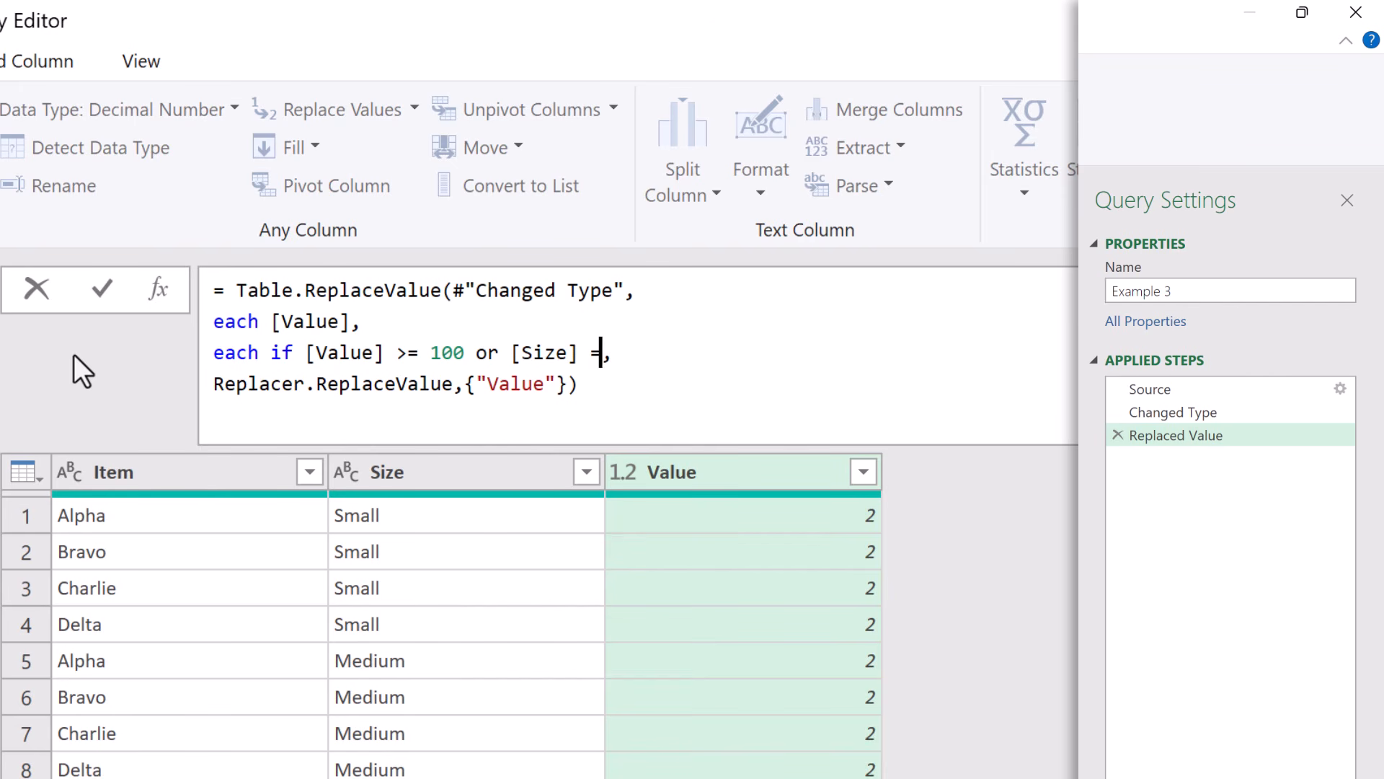
pyautogui.write('Large" then ')
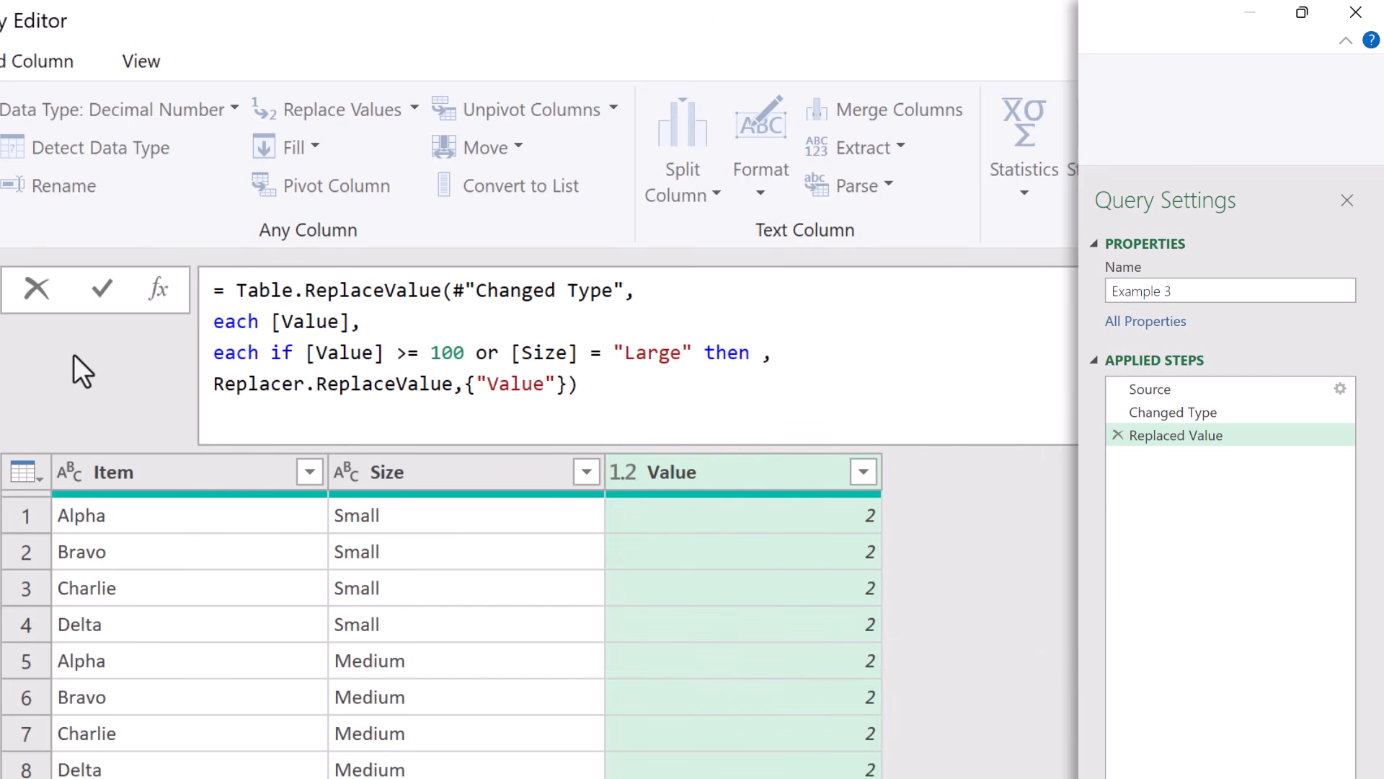
# Complete the replacement argument with [Value] - 10 else [Value] and apply the formula
pyautogui.write('[Value] - 10  e')
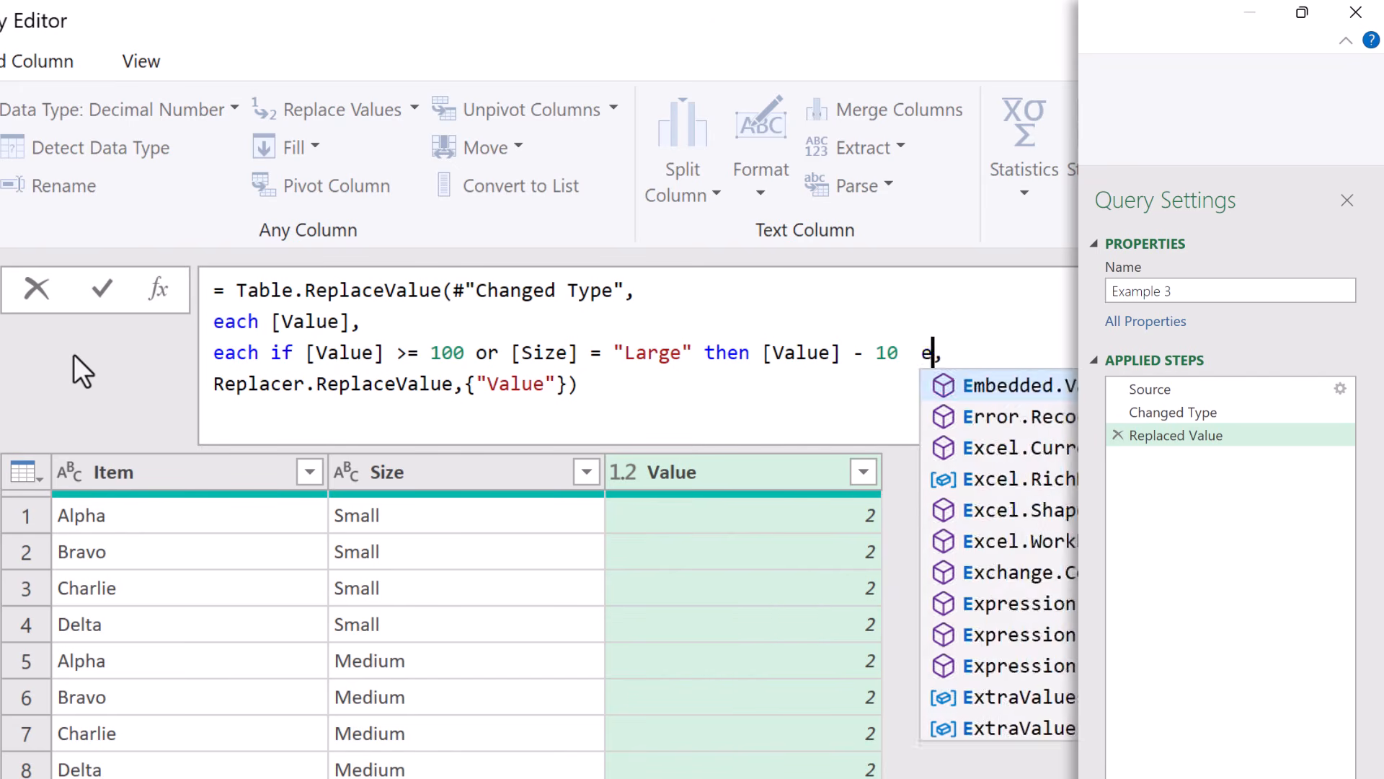
pyautogui.write('lse [Val')
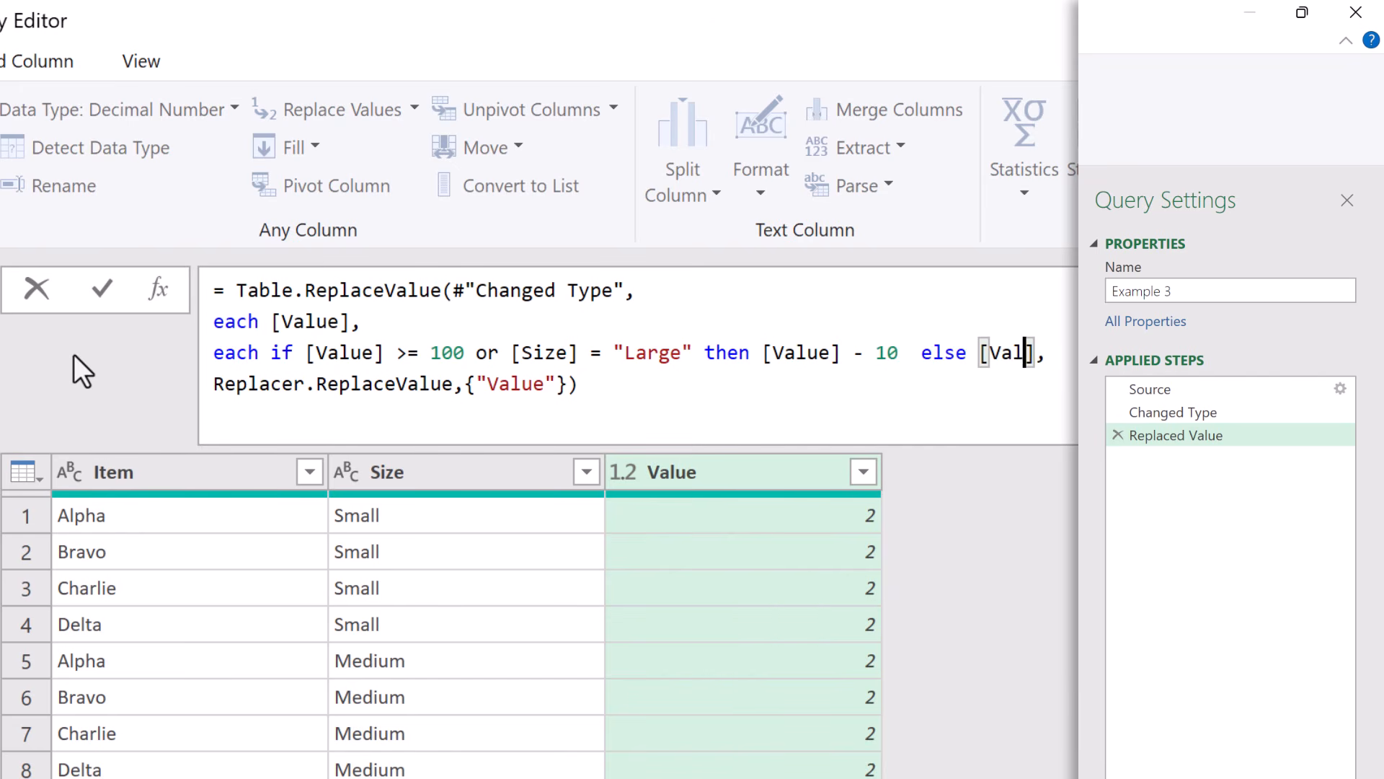
pyautogui.write('ue')
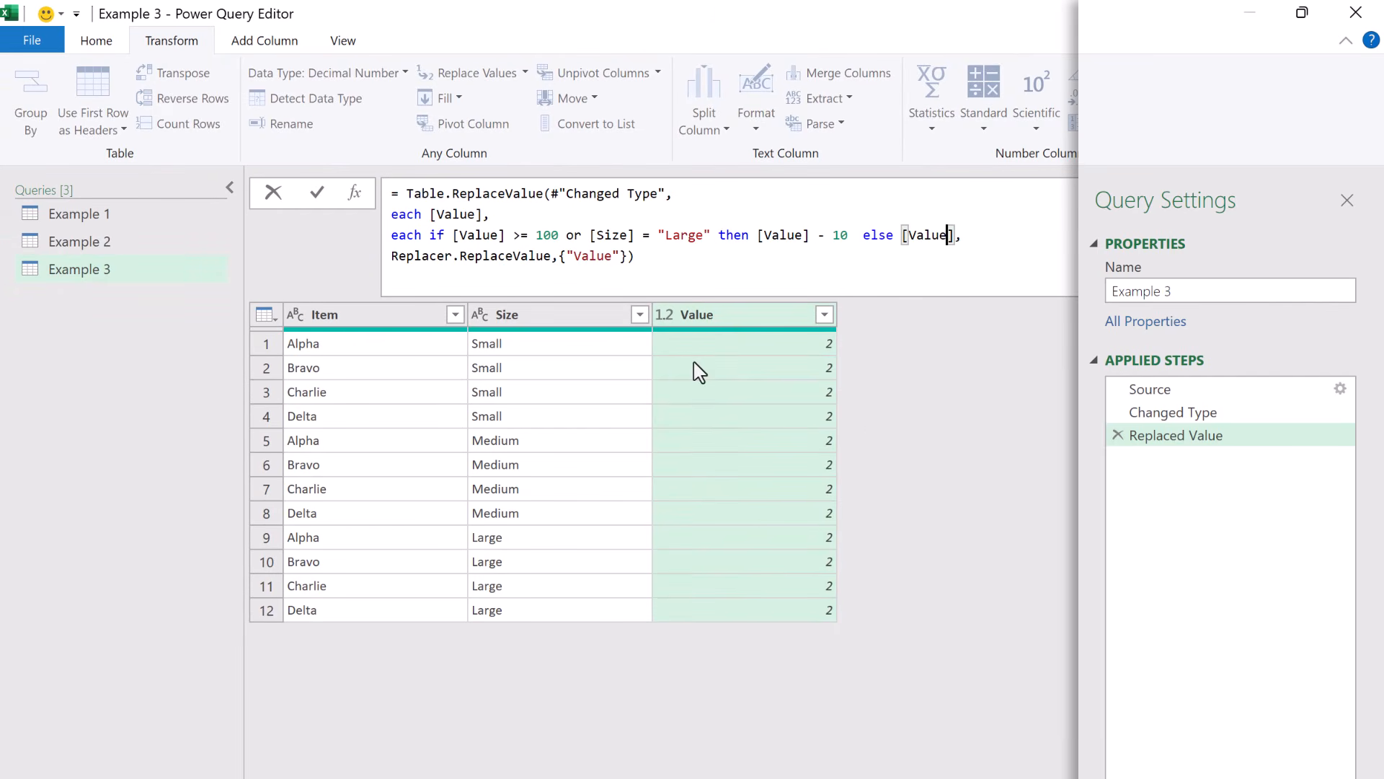
pyautogui.press('Return')
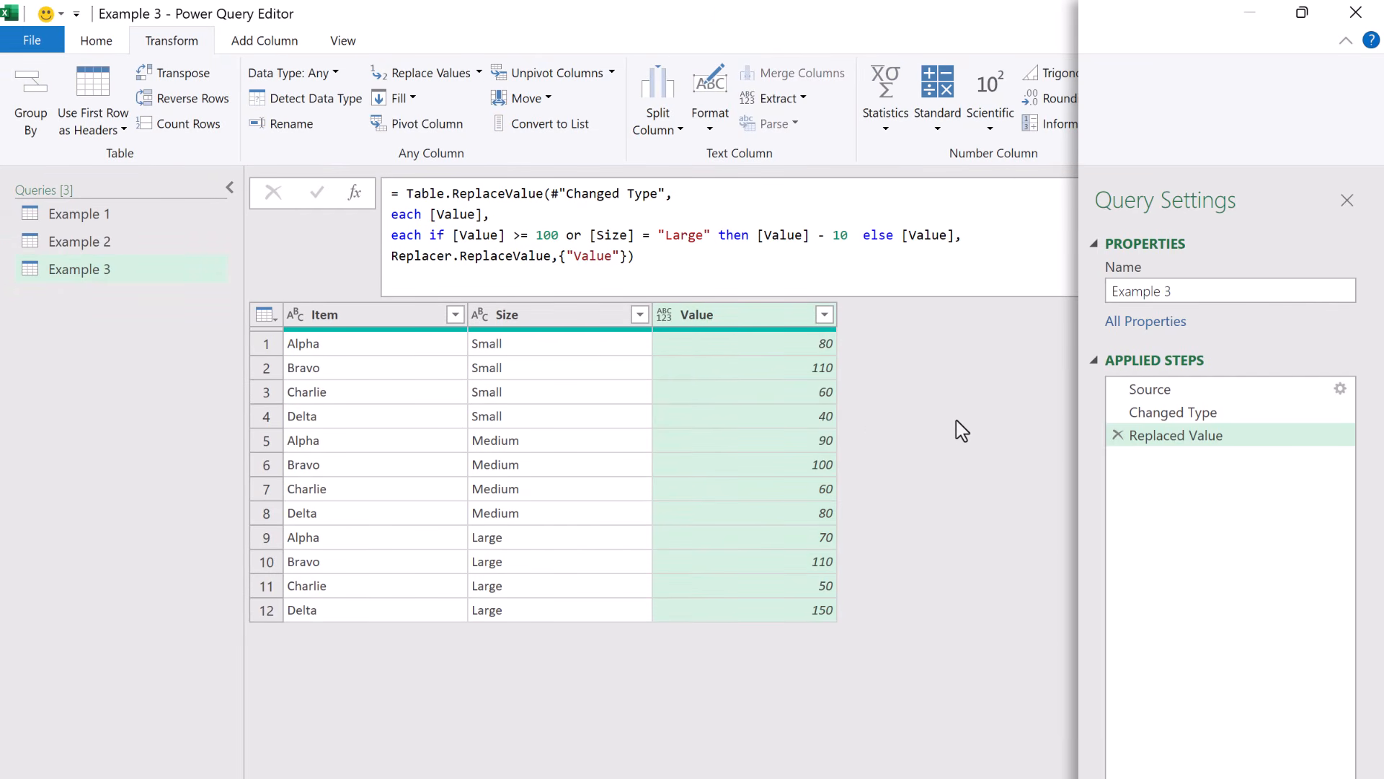
# Compare the Value column between the Changed Type and Replaced Value steps of Example 3
pyautogui.click(1152, 414)
pyautogui.click(1157, 435)
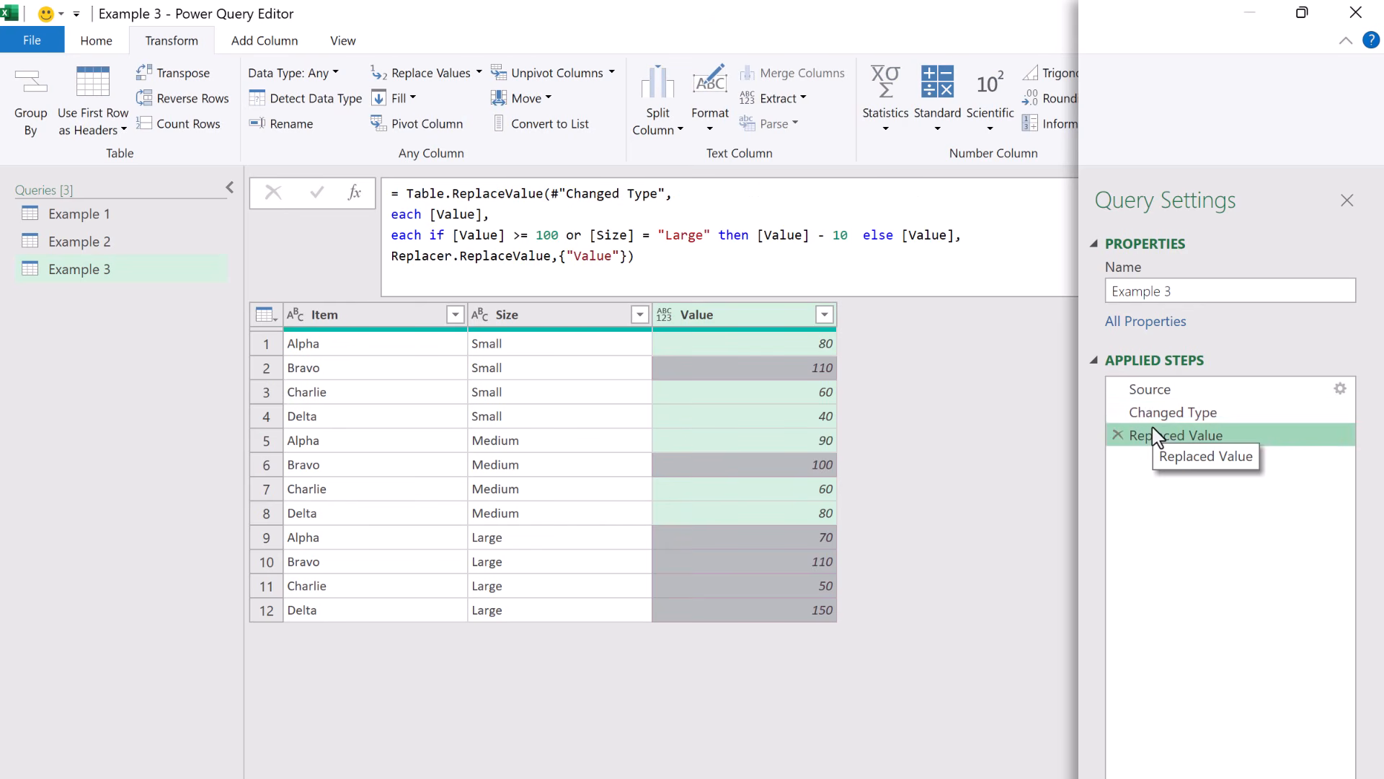
pyautogui.click(1151, 416)
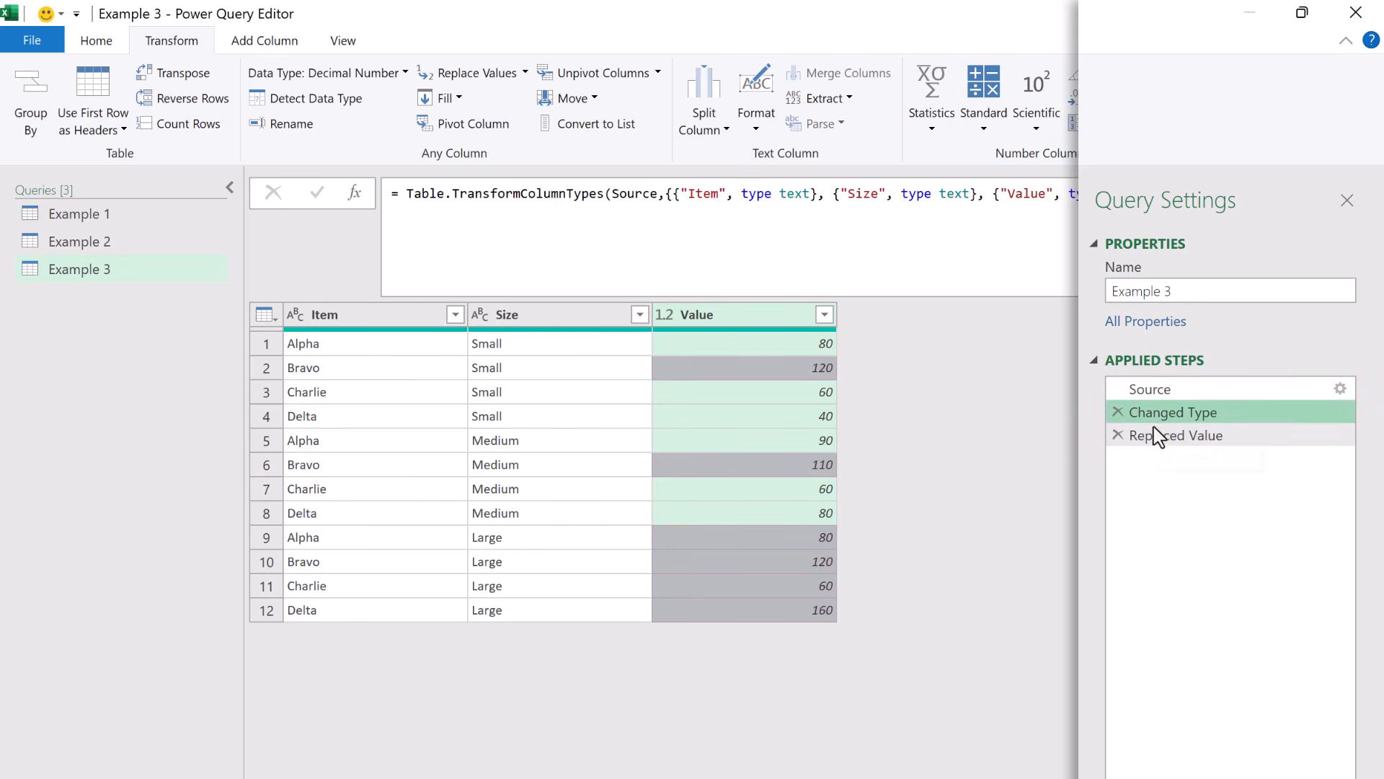
pyautogui.click(1158, 436)
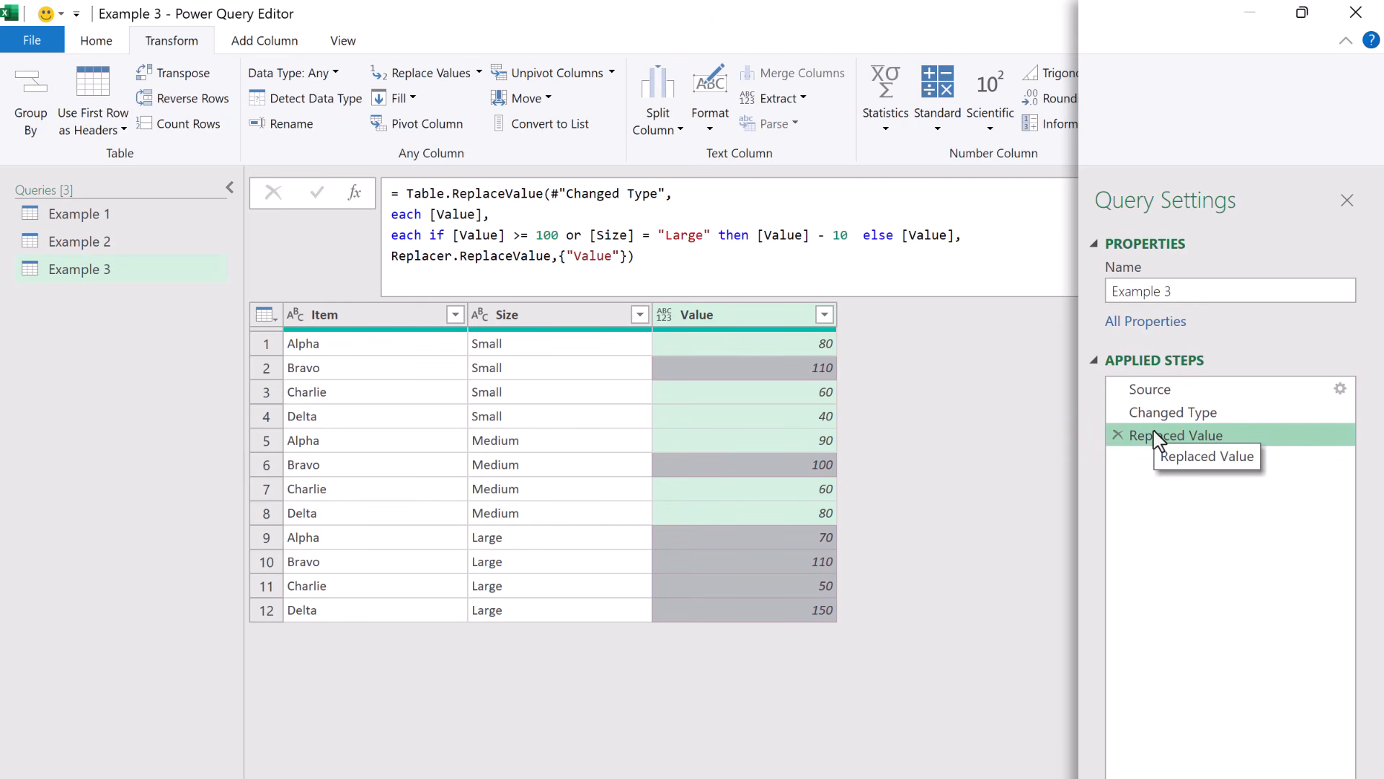
pyautogui.click(1154, 414)
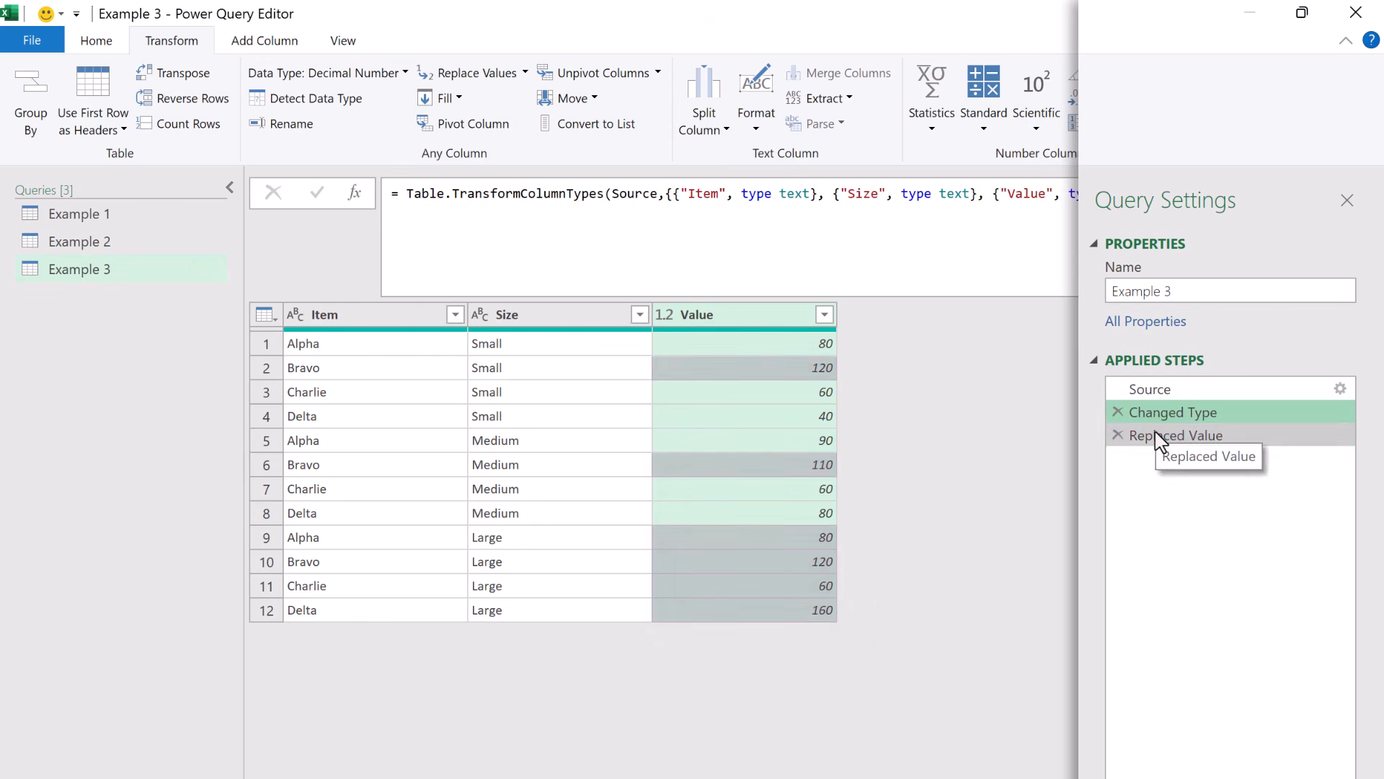
pyautogui.click(1157, 435)
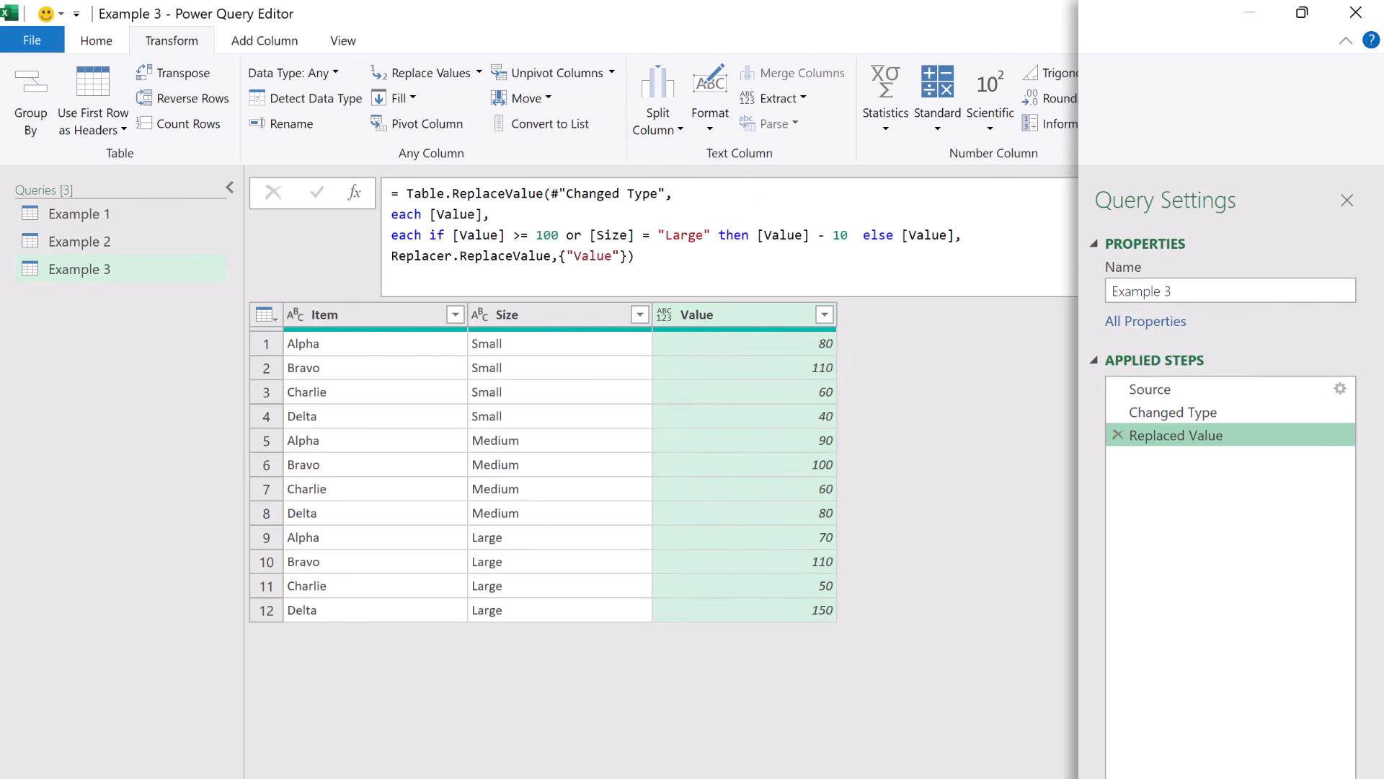